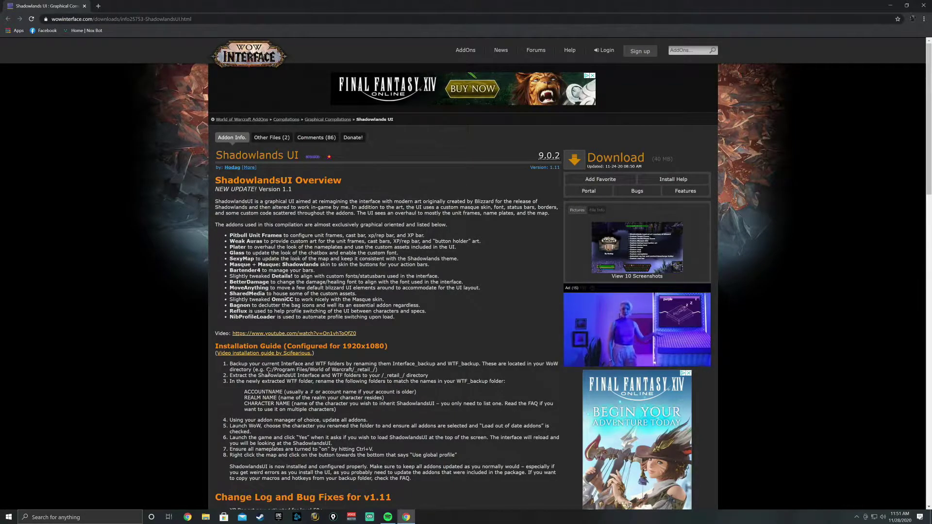
Read through the Shadowlands UI installation guide and FAQ on WoWInterface, then download the addon zip
{"action": "scroll", "coordinate": [293, 339], "scroll_direction": "down", "scroll_amount": 3}
{"action": "scroll", "coordinate": [182, 369], "scroll_direction": "up", "scroll_amount": 3}
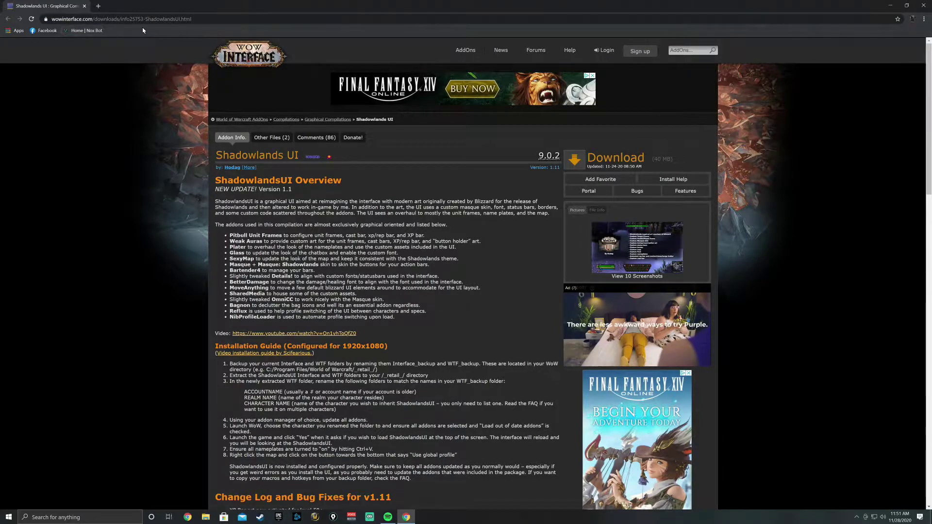
{"action": "scroll", "coordinate": [205, 147], "scroll_direction": "down", "scroll_amount": 2}
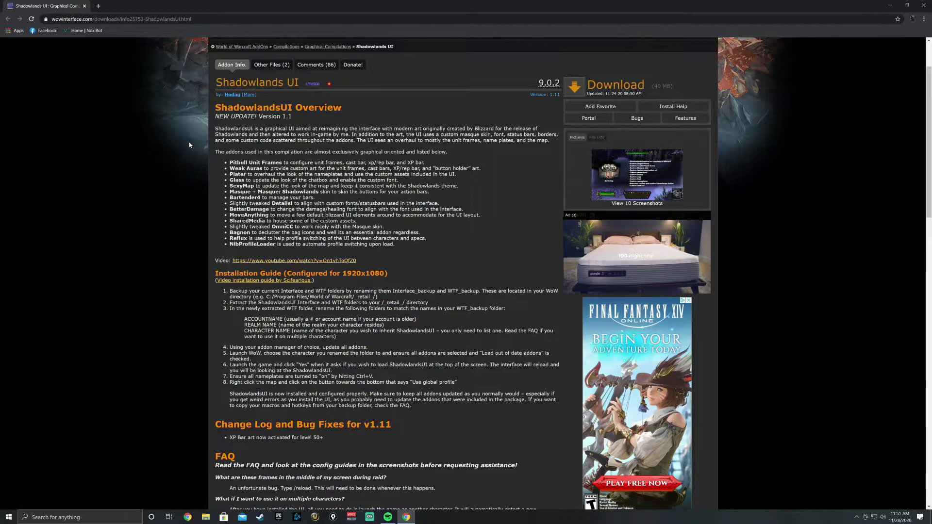
{"action": "scroll", "coordinate": [230, 207], "scroll_direction": "down", "scroll_amount": 2}
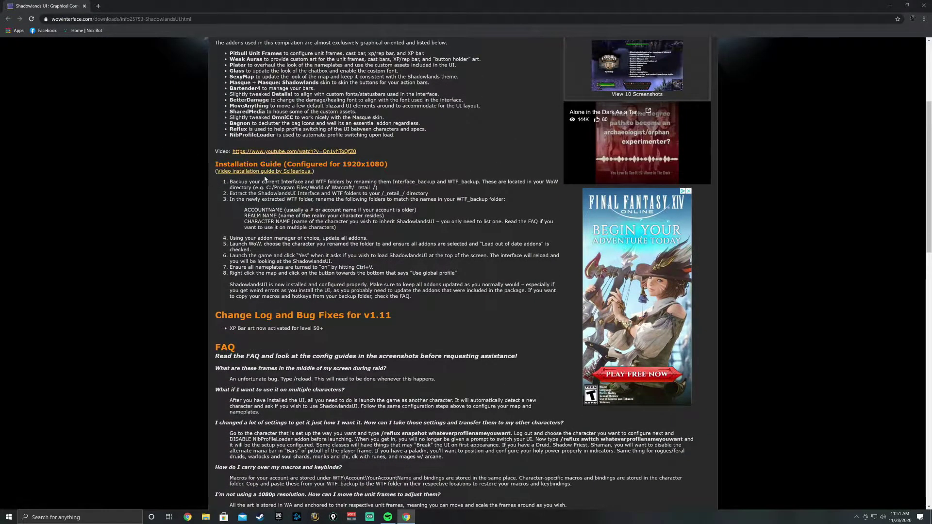
{"action": "scroll", "coordinate": [221, 201], "scroll_direction": "down", "scroll_amount": 3}
{"action": "scroll", "coordinate": [220, 200], "scroll_direction": "down", "scroll_amount": 6}
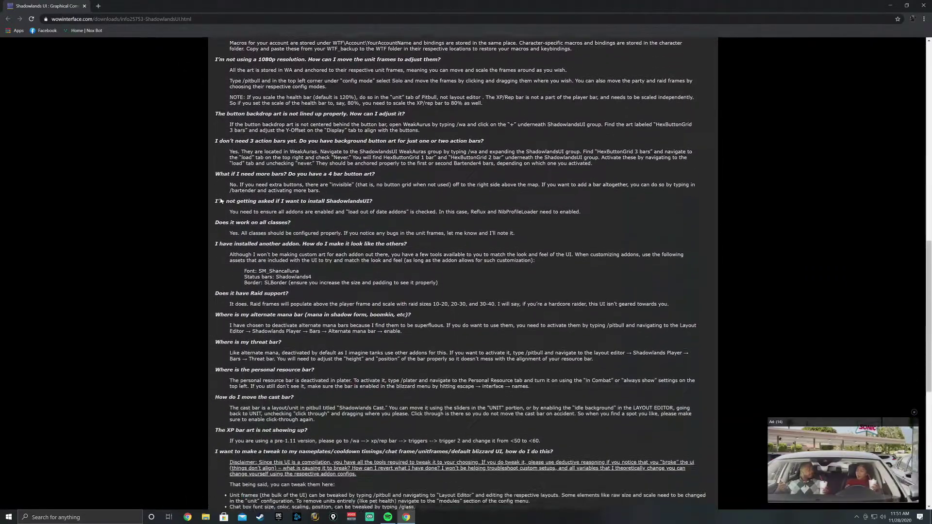
{"action": "scroll", "coordinate": [219, 200], "scroll_direction": "up", "scroll_amount": 9}
{"action": "scroll", "coordinate": [219, 200], "scroll_direction": "up", "scroll_amount": 3}
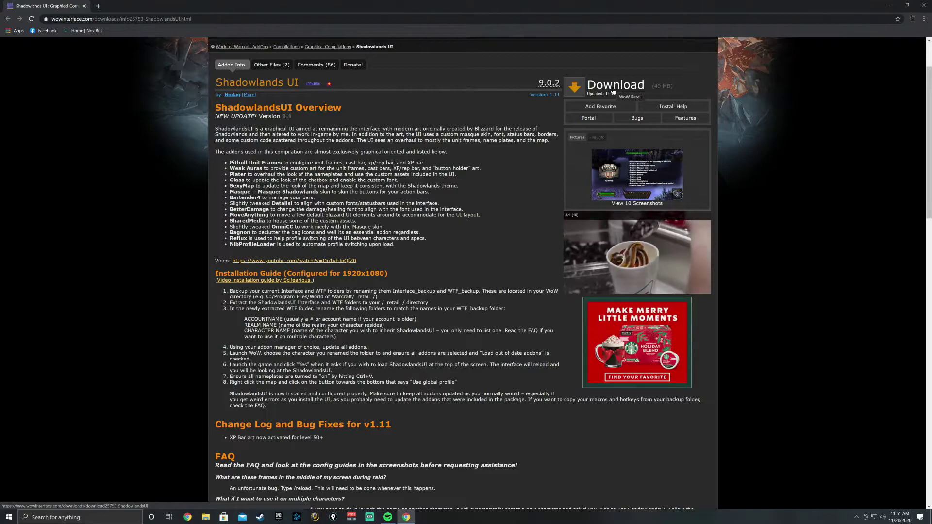
{"action": "left_click", "coordinate": [612, 91]}
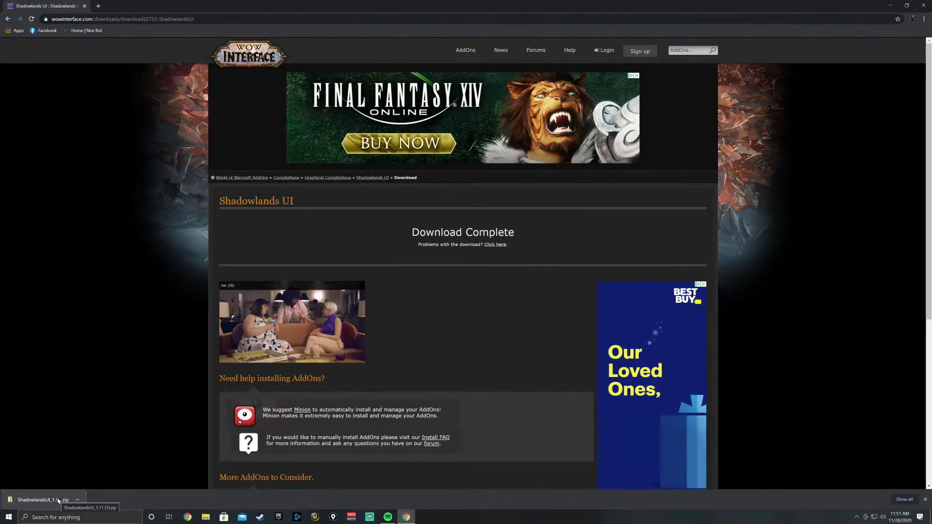
Extract all of the Shadowlands UI zip into its suggested Downloads folder and move the window left
{"action": "left_click", "coordinate": [44, 500]}
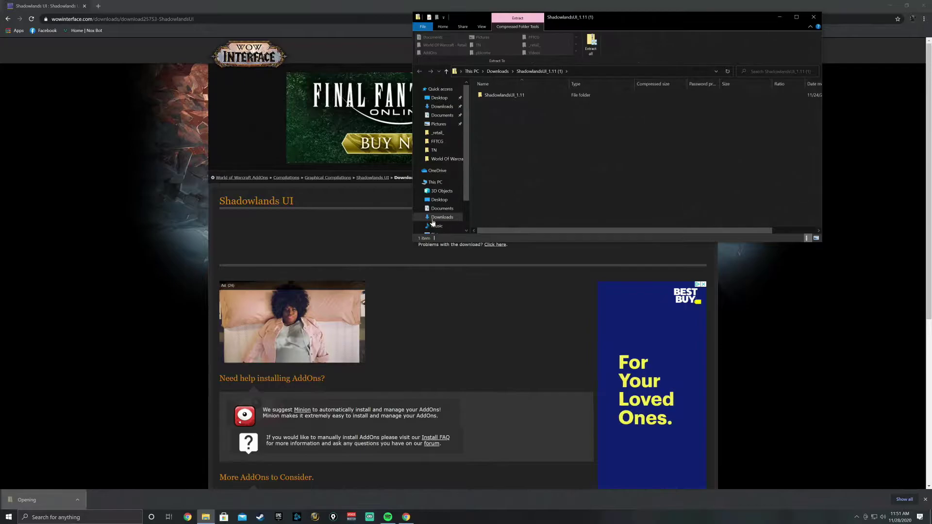
{"action": "left_click", "coordinate": [591, 44]}
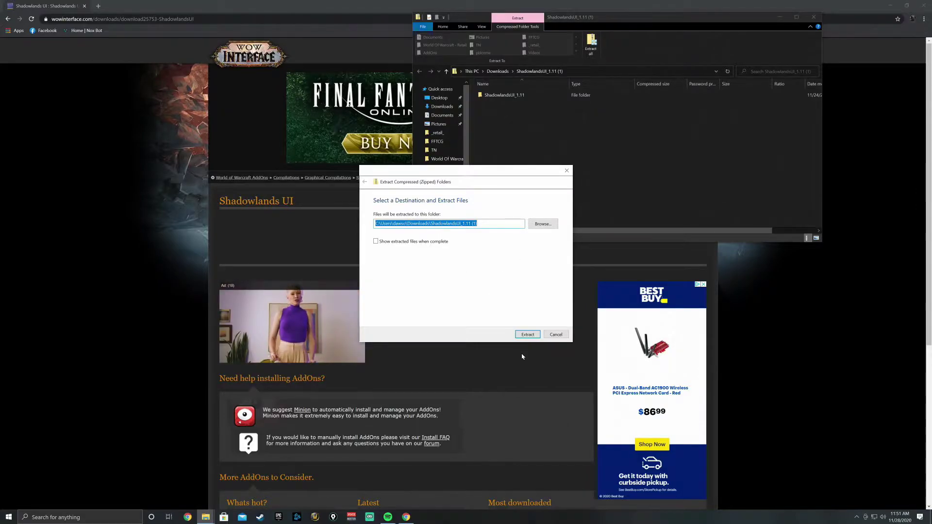
{"action": "left_click", "coordinate": [527, 333]}
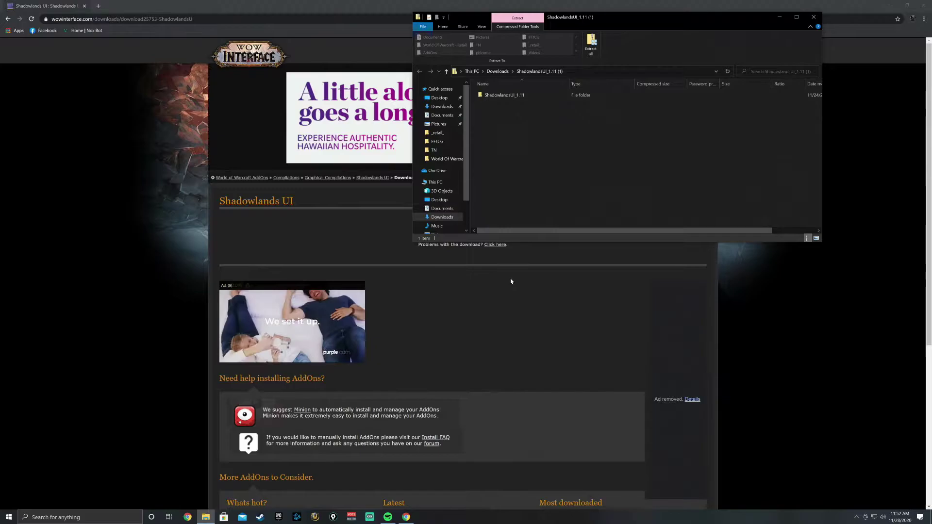
{"action": "mouse_move", "coordinate": [646, 20]}
{"action": "left_mouse_down"}
{"action": "mouse_move", "coordinate": [572, 27]}
{"action": "mouse_move", "coordinate": [182, 126]}
{"action": "mouse_move", "coordinate": [1, 146]}
{"action": "left_mouse_up"}
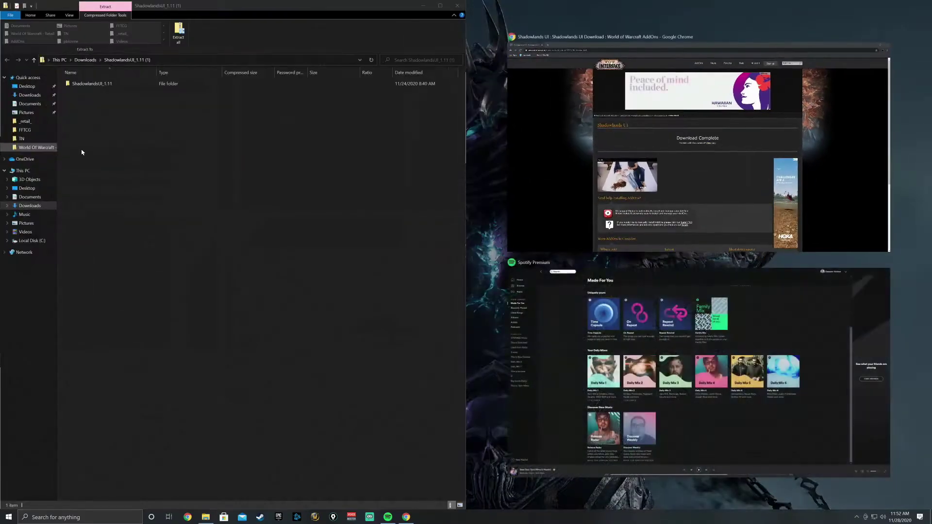
Snap Chrome to the right half and open a second File Explorer window from the taskbar
{"action": "left_click", "coordinate": [514, 243]}
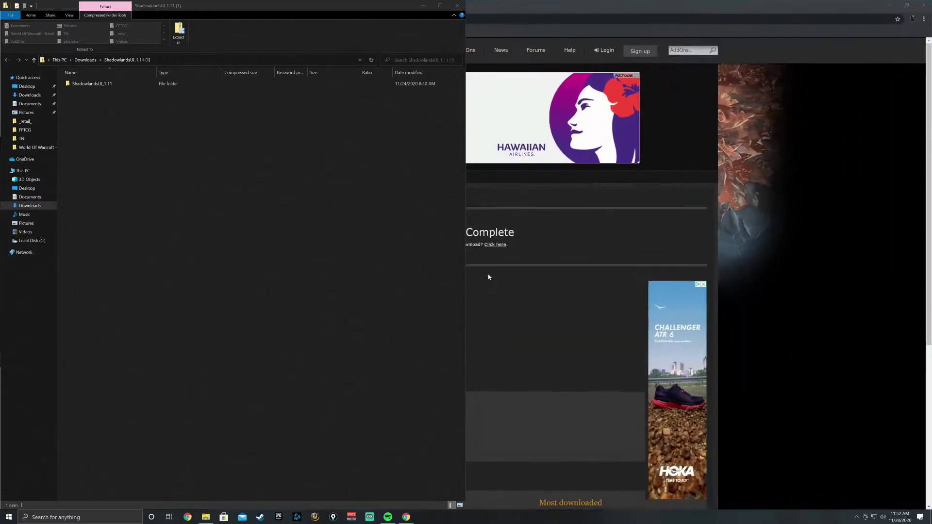
{"action": "right_click", "coordinate": [206, 520]}
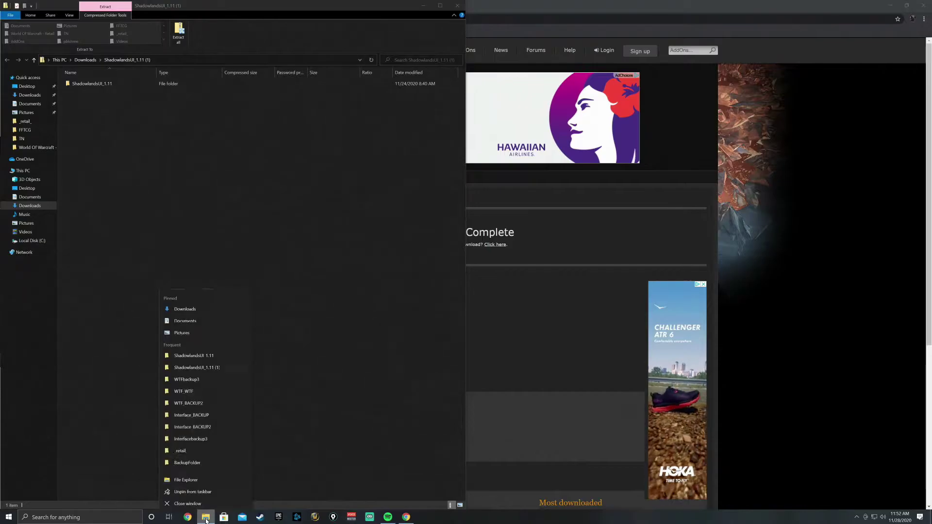
{"action": "left_click", "coordinate": [196, 477]}
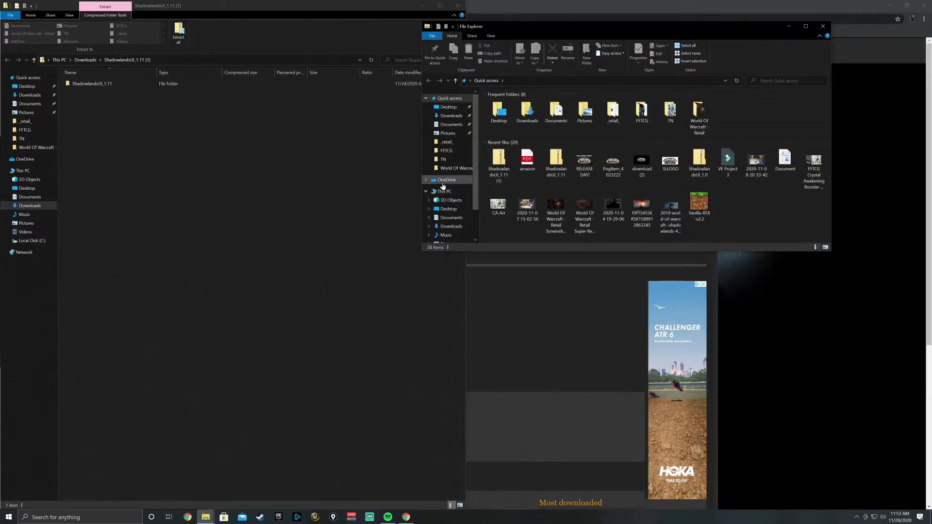
Browse to C:\Program Files (x86)\World of Warcraft\_retail_ and open the extracted ShadowlandsUI_1.11 folder
{"action": "left_click", "coordinate": [445, 193]}
{"action": "double_click", "coordinate": [500, 184]}
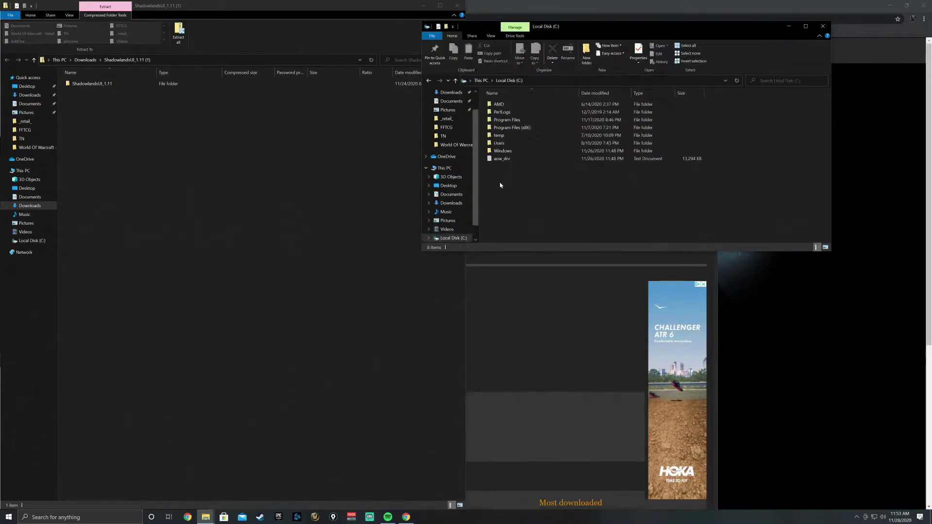
{"action": "double_click", "coordinate": [509, 129]}
{"action": "scroll", "coordinate": [511, 133], "scroll_direction": "down", "scroll_amount": 2}
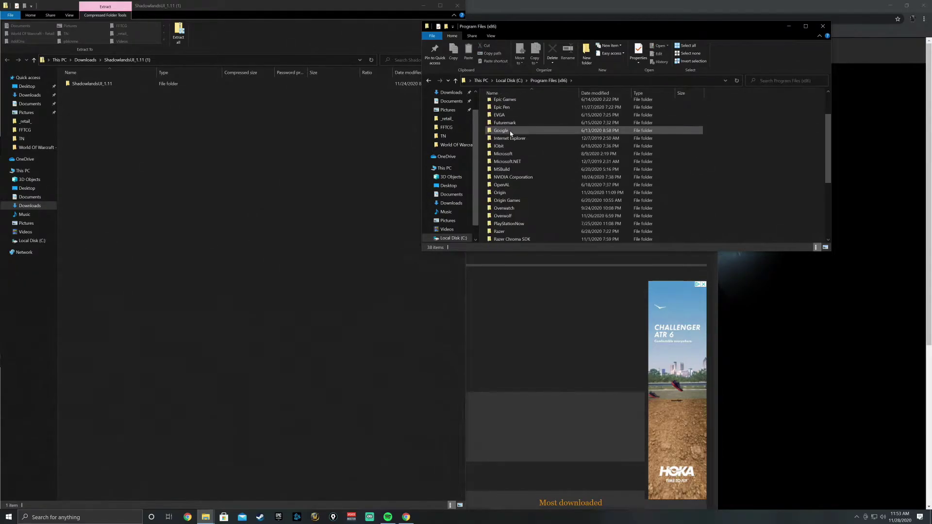
{"action": "scroll", "coordinate": [511, 131], "scroll_direction": "down", "scroll_amount": 5}
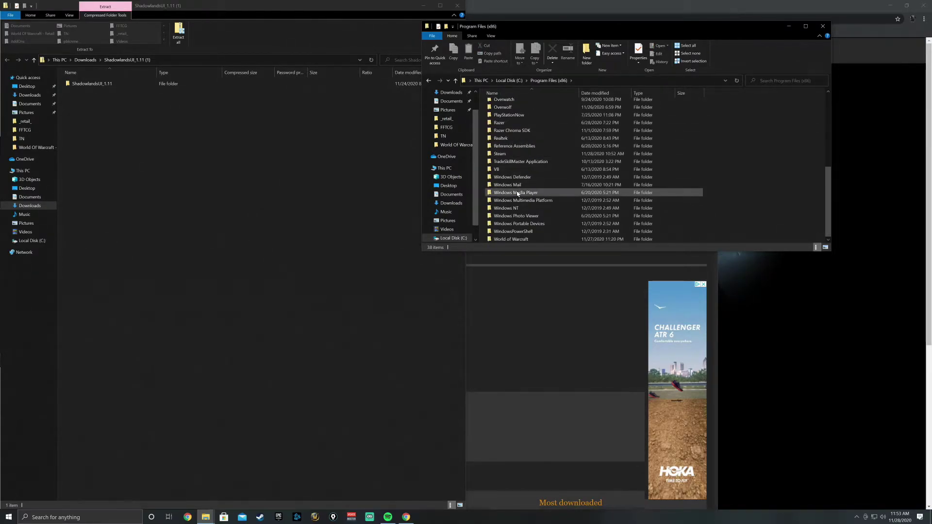
{"action": "scroll", "coordinate": [517, 194], "scroll_direction": "up", "scroll_amount": 7}
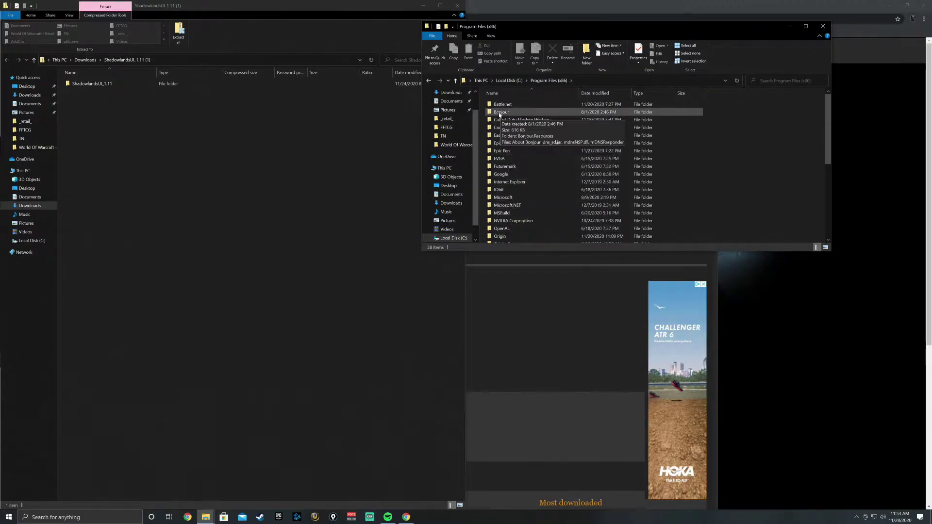
{"action": "scroll", "coordinate": [511, 158], "scroll_direction": "down", "scroll_amount": 7}
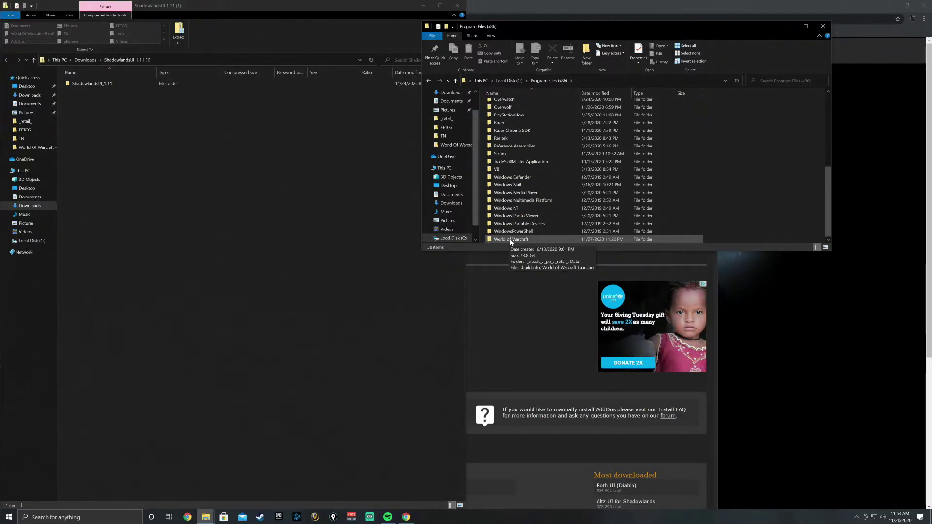
{"action": "double_click", "coordinate": [509, 240]}
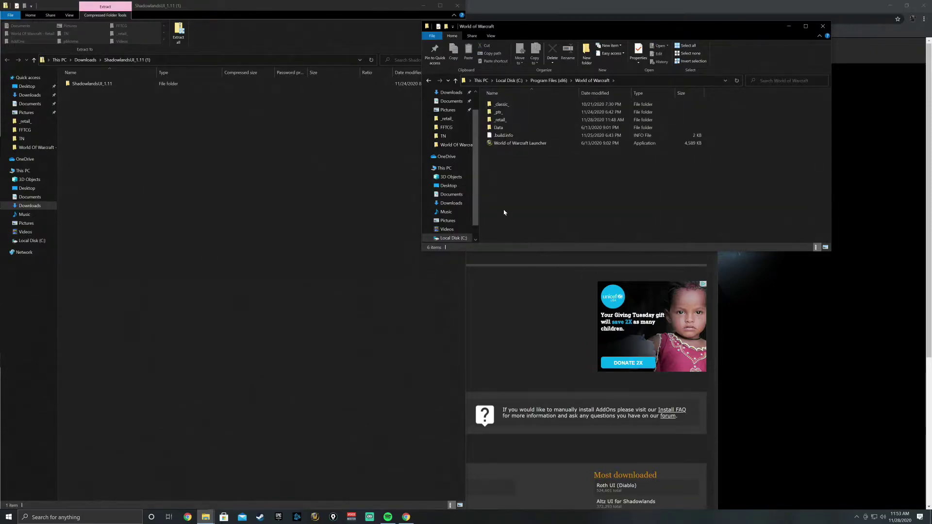
{"action": "double_click", "coordinate": [502, 121]}
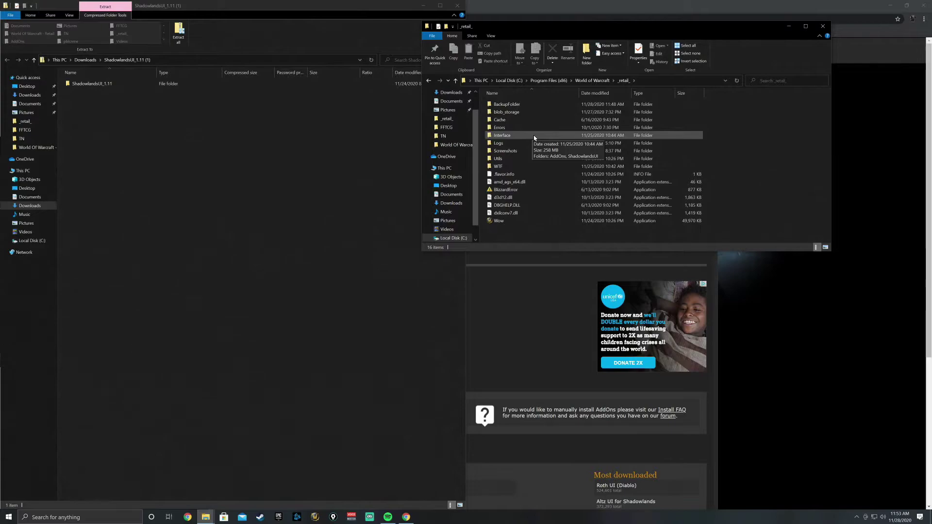
{"action": "double_click", "coordinate": [90, 84]}
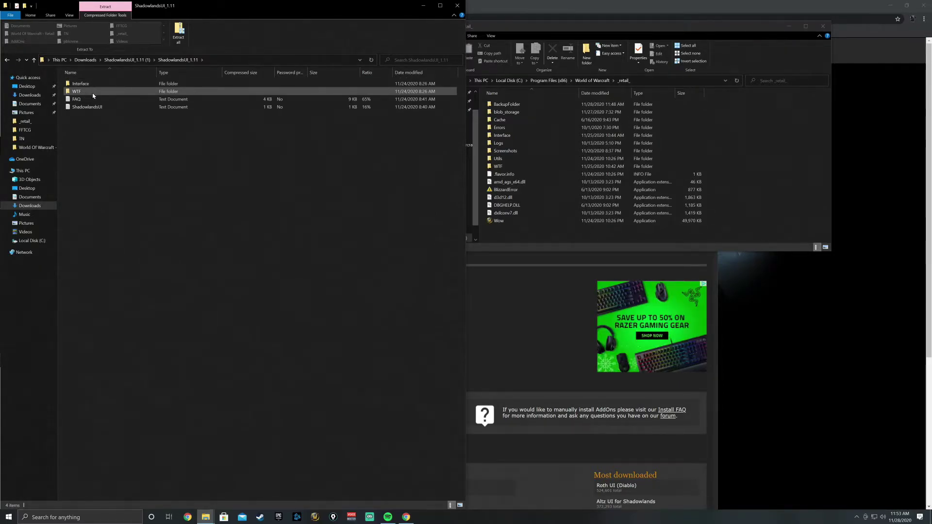
Snap the _retail_ window to the right half and rename its WTF folder to WTF_backup
{"action": "left_click", "coordinate": [497, 168]}
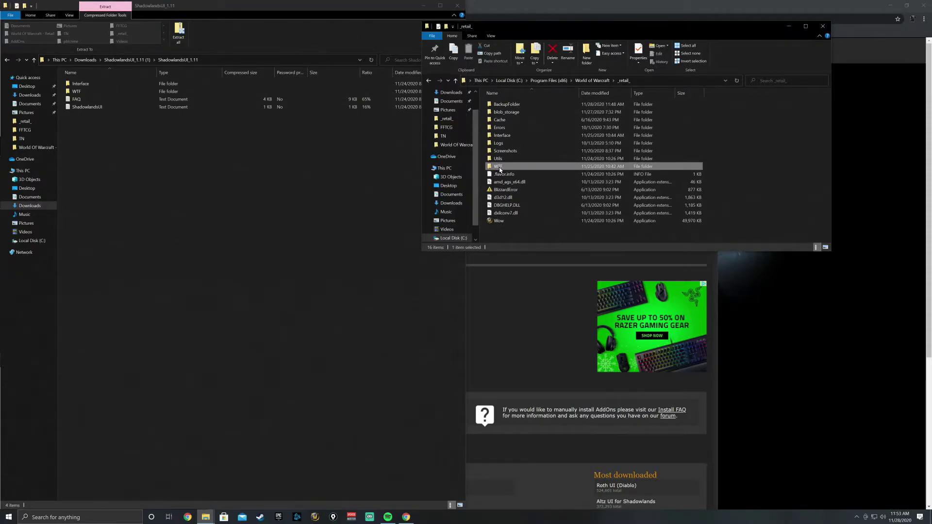
{"action": "mouse_move", "coordinate": [548, 30]}
{"action": "left_mouse_down"}
{"action": "mouse_move", "coordinate": [845, 72]}
{"action": "mouse_move", "coordinate": [931, 72]}
{"action": "left_mouse_up"}
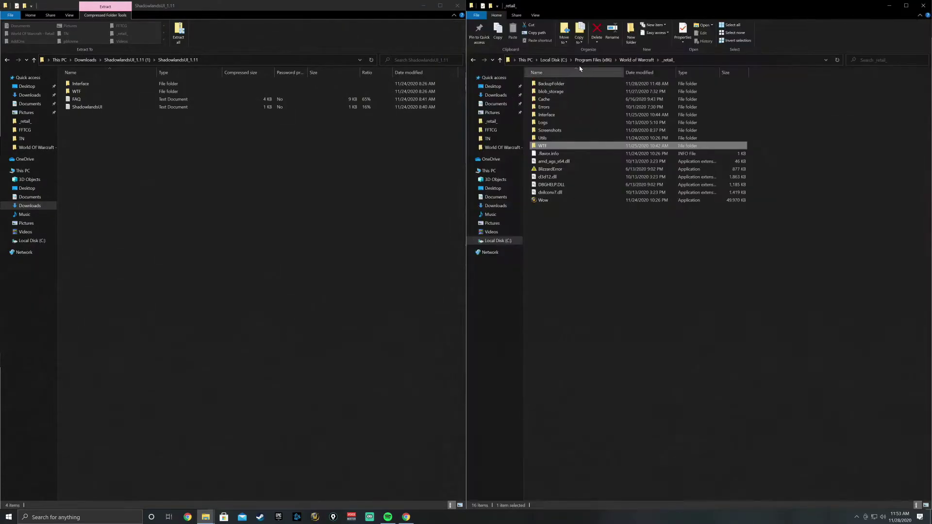
{"action": "left_click", "coordinate": [542, 146]}
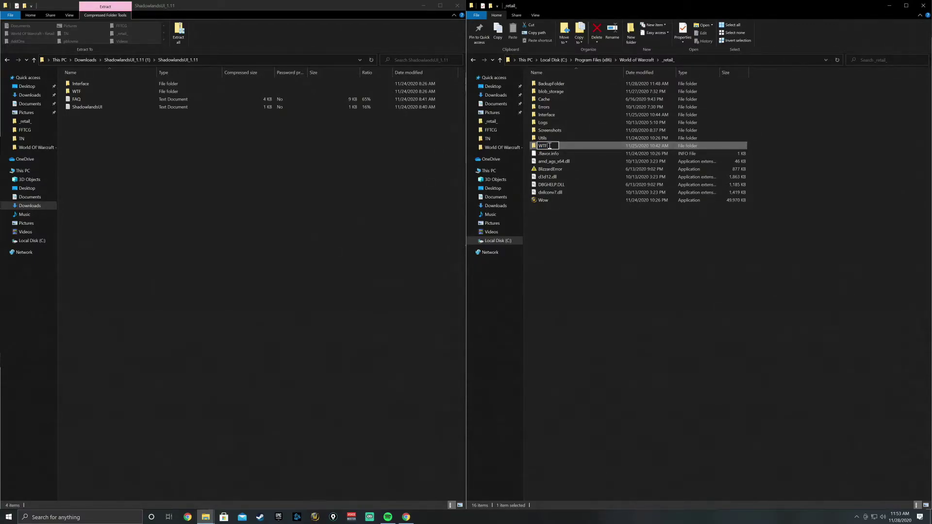
{"action": "left_click", "coordinate": [551, 117]}
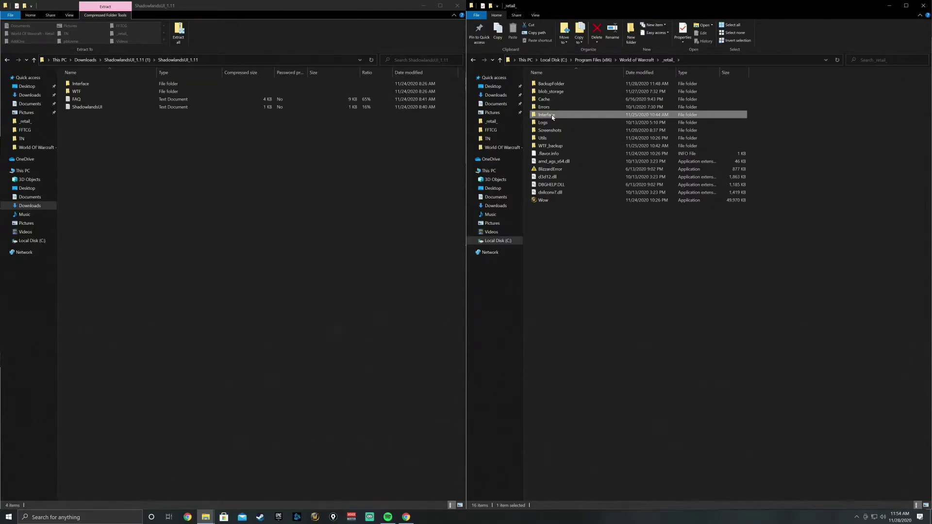
Rename the _retail_ Interface folder to Interface_backup
{"action": "left_click", "coordinate": [556, 115]}
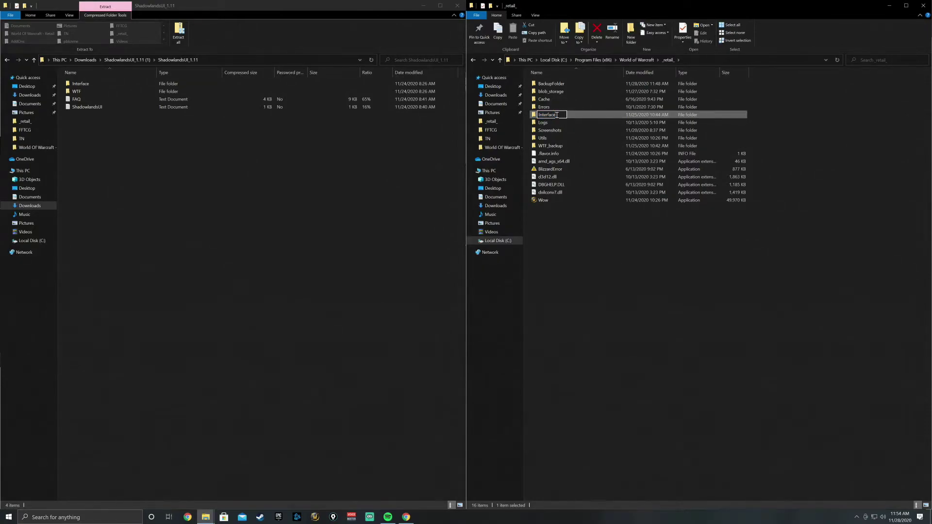
{"action": "type", "text": "_backup"}
{"action": "key", "text": "Return"}
{"action": "left_click", "coordinate": [575, 219]}
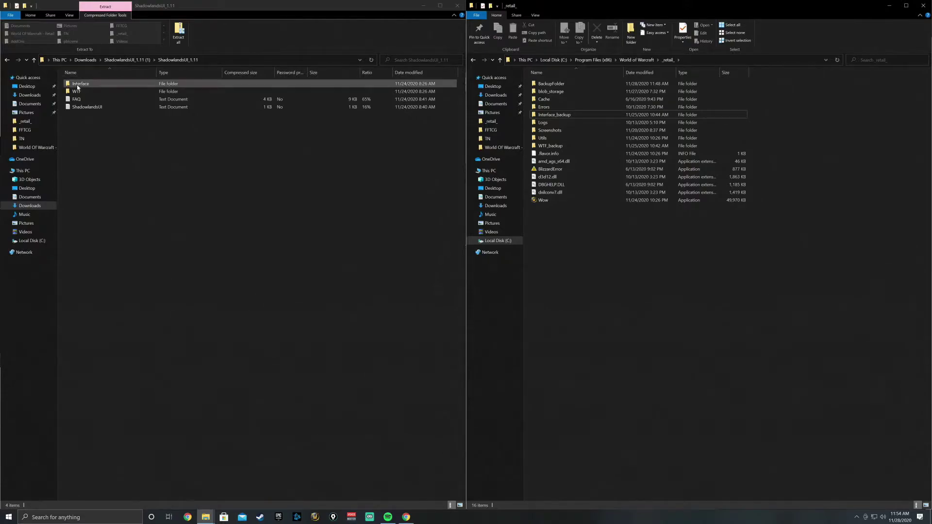
Drag the 2,964-item ShadowlandsUI Interface folder into _retail_ and let the copy finish
{"action": "mouse_move", "coordinate": [77, 87]}
{"action": "left_mouse_down"}
{"action": "mouse_move", "coordinate": [124, 89]}
{"action": "mouse_move", "coordinate": [566, 219]}
{"action": "left_mouse_up"}
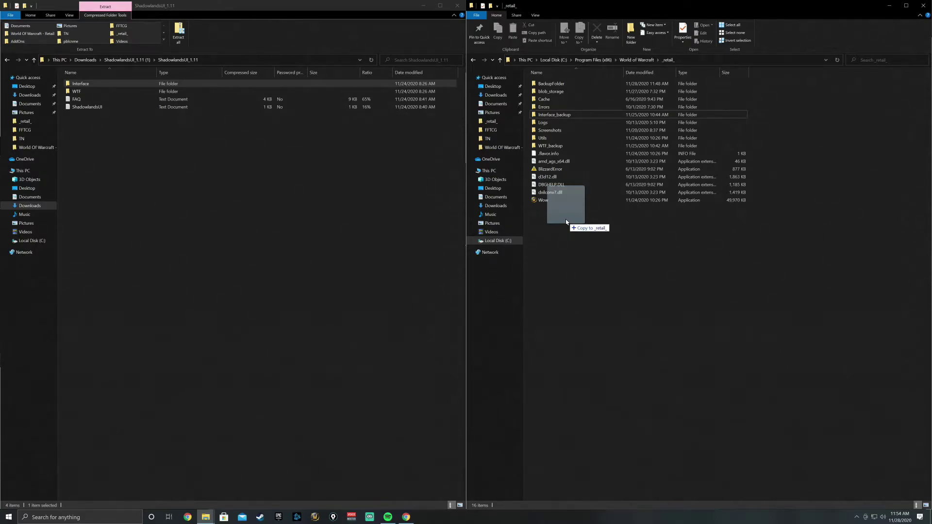
{"action": "left_click_drag", "start_coordinate": [566, 221], "coordinate": [566, 220]}
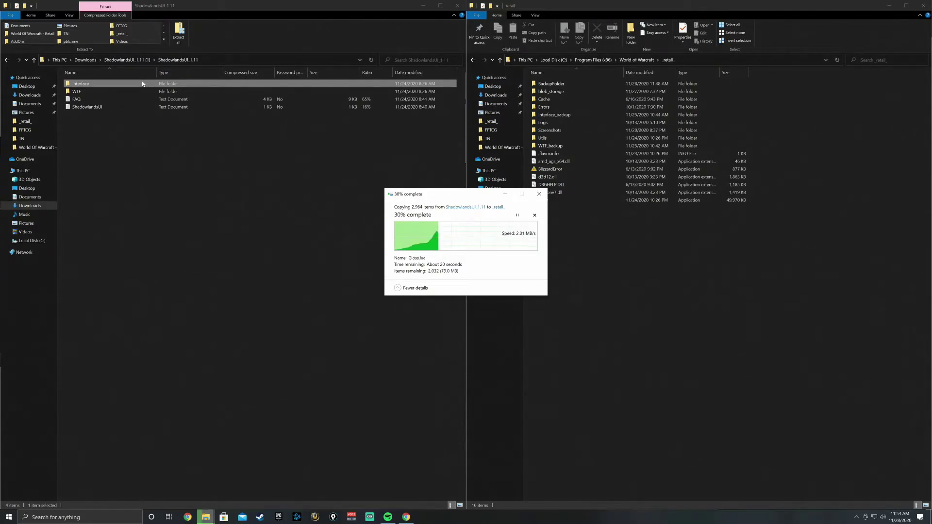
{"action": "left_click", "coordinate": [78, 91]}
{"action": "left_click", "coordinate": [80, 85]}
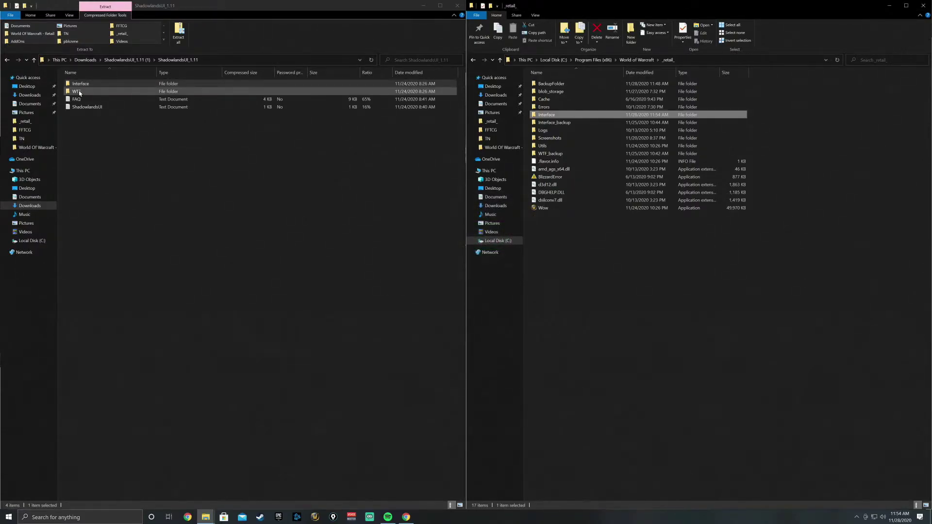
Drag the ShadowlandsUI WTF folder into _retail_, then open WTF_backup\Account
{"action": "mouse_move", "coordinate": [79, 92]}
{"action": "left_mouse_down"}
{"action": "mouse_move", "coordinate": [328, 141]}
{"action": "mouse_move", "coordinate": [544, 212]}
{"action": "mouse_move", "coordinate": [577, 237]}
{"action": "left_mouse_up"}
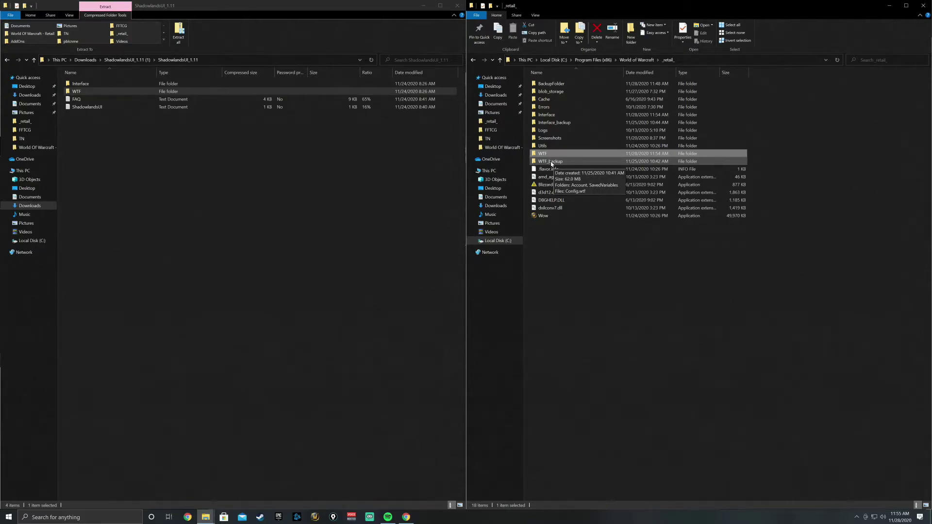
{"action": "left_click", "coordinate": [551, 164]}
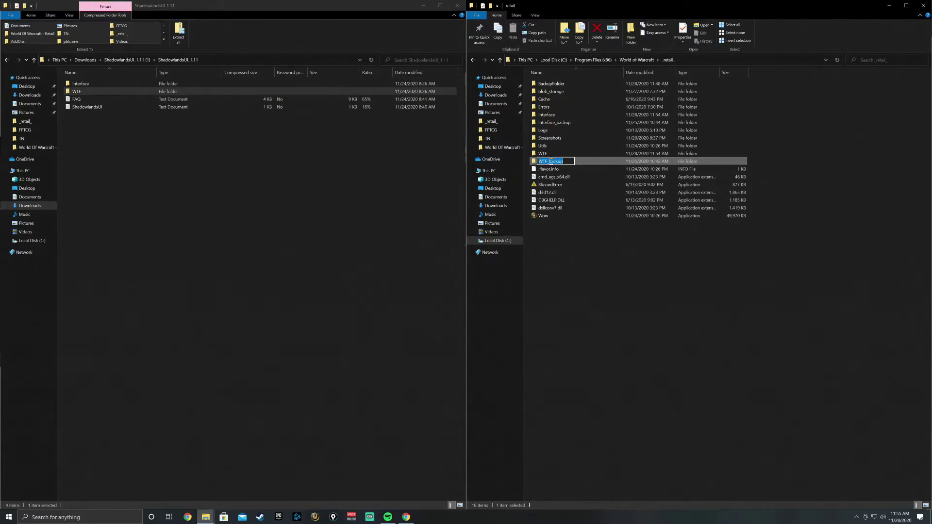
{"action": "double_click", "coordinate": [564, 163]}
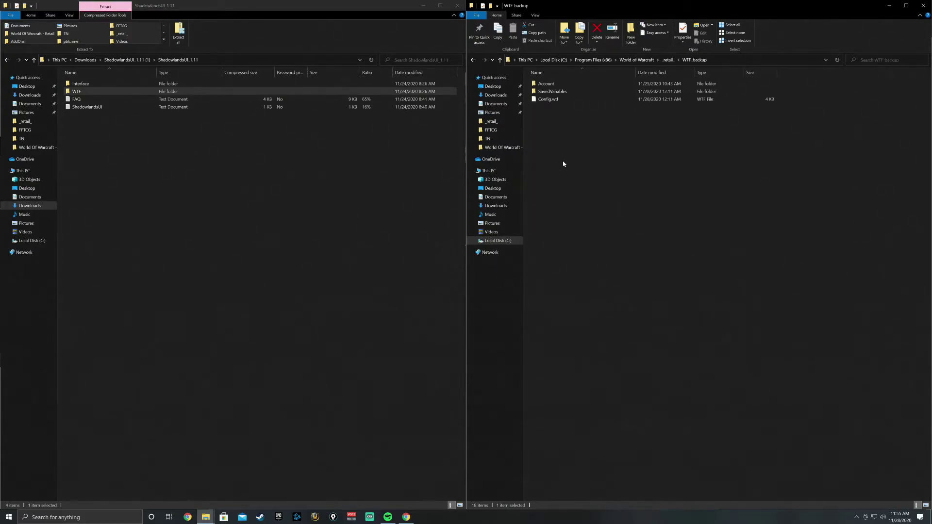
{"action": "double_click", "coordinate": [548, 84]}
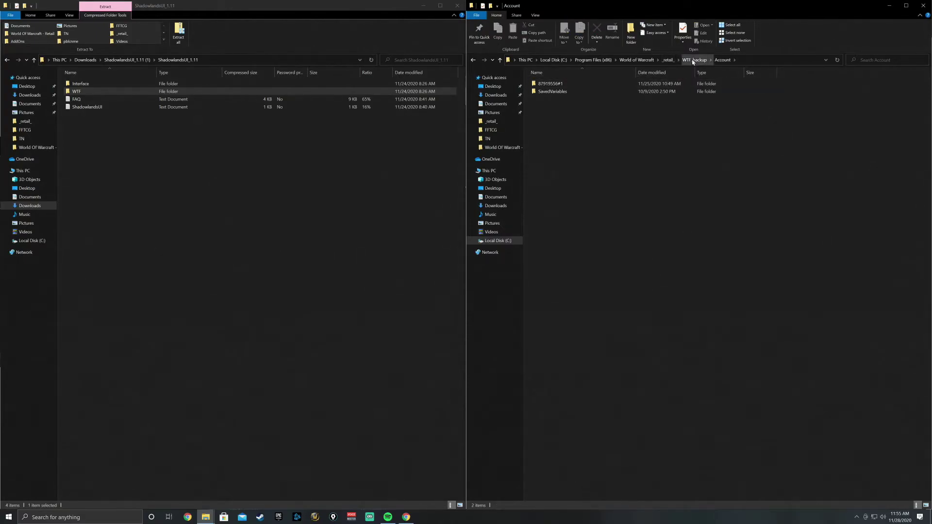
Copy the backup account-number folder's name from its rename field
{"action": "left_click", "coordinate": [547, 87]}
{"action": "left_click", "coordinate": [547, 86]}
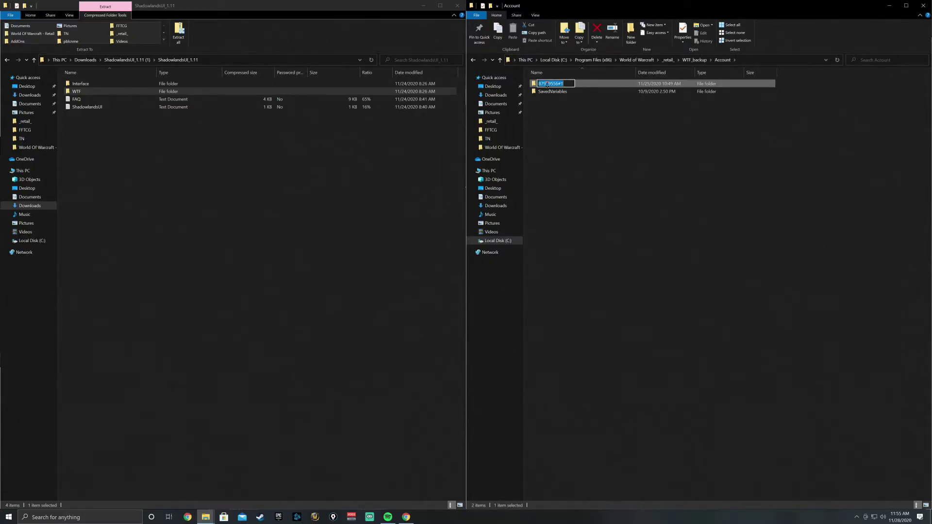
{"action": "right_click", "coordinate": [570, 84]}
{"action": "left_click", "coordinate": [584, 104]}
Paste the backup account number as the new name of the new WTF\Account\ACCOUNTNAME folder
{"action": "left_click", "coordinate": [671, 60]}
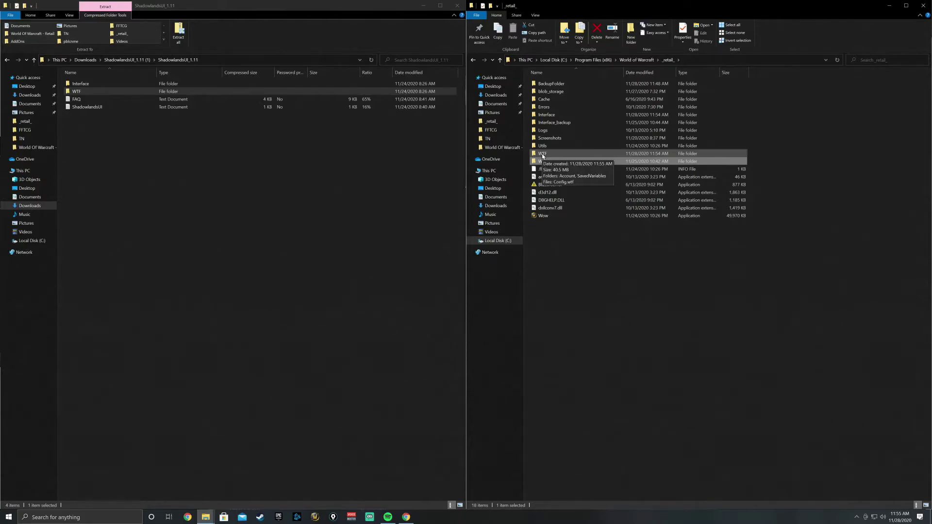
{"action": "double_click", "coordinate": [543, 155]}
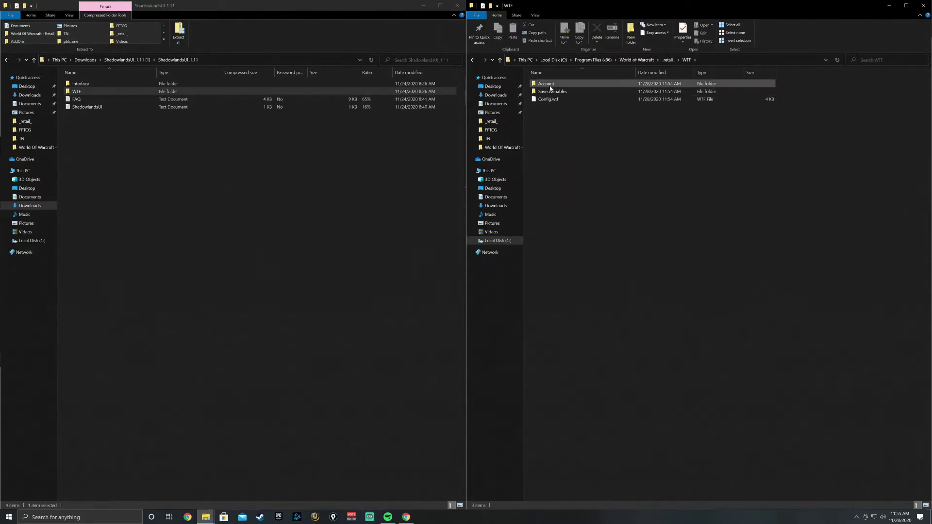
{"action": "double_click", "coordinate": [550, 87]}
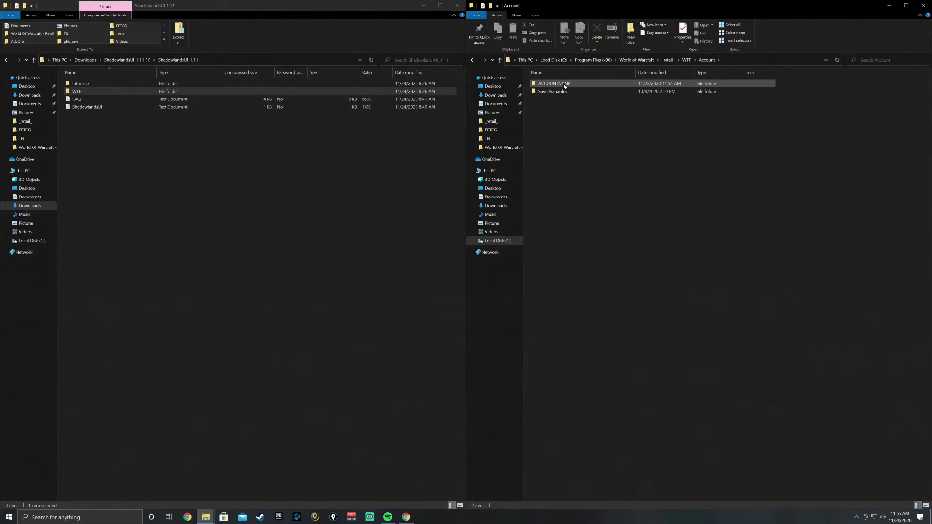
{"action": "left_click", "coordinate": [563, 87]}
{"action": "left_click", "coordinate": [563, 86]}
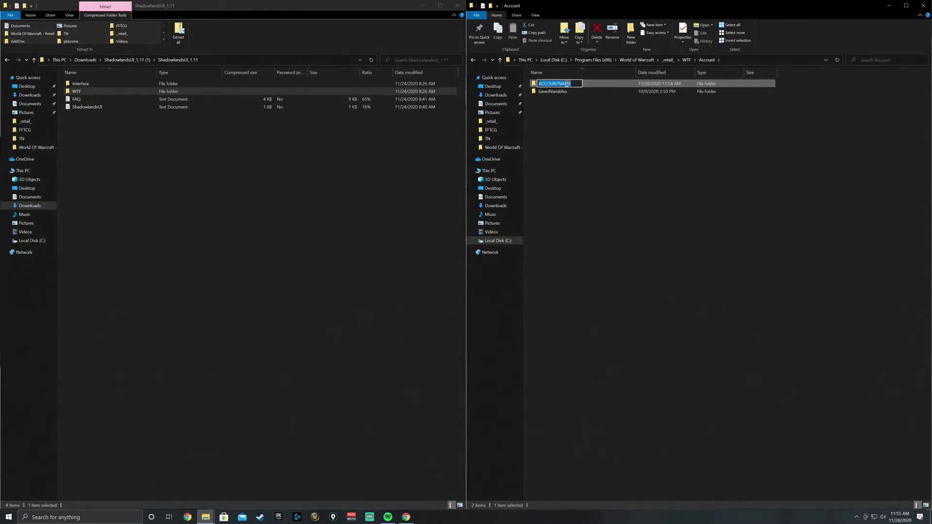
{"action": "type", "text": "87919556#1"}
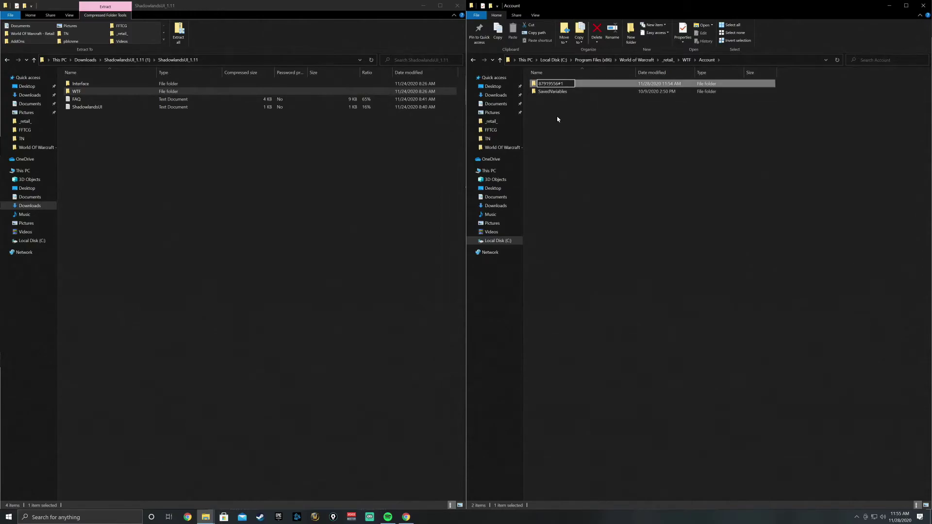
Confirm the renamed account folder, then open the account-number folder inside WTF_backup\Account
{"action": "left_click", "coordinate": [608, 100]}
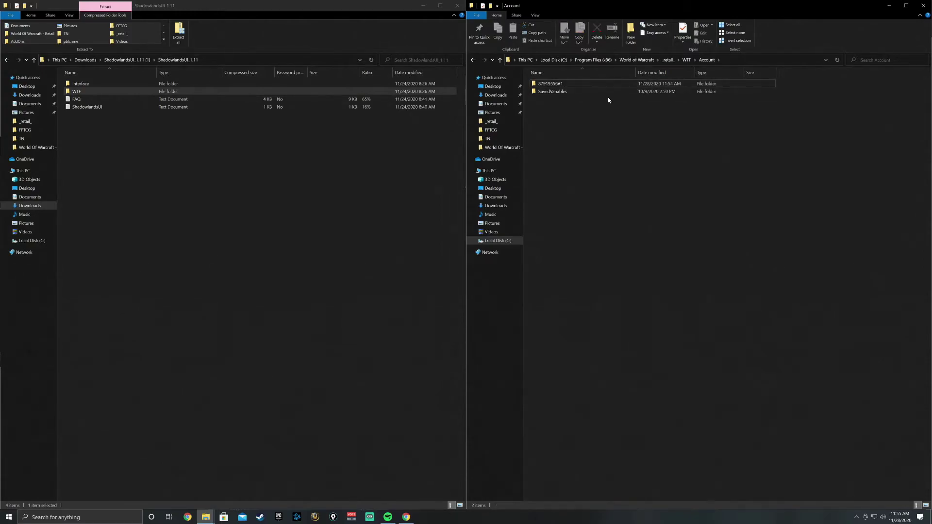
{"action": "left_click", "coordinate": [669, 60]}
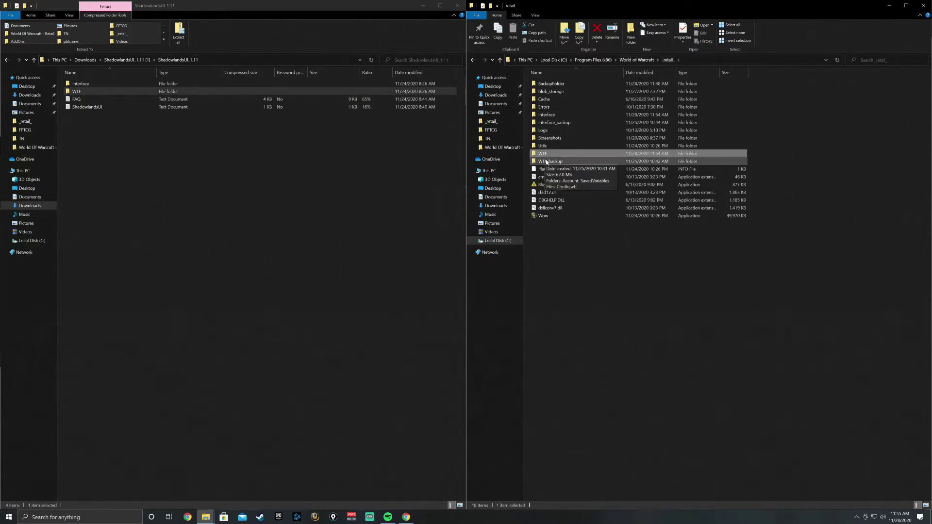
{"action": "double_click", "coordinate": [548, 162]}
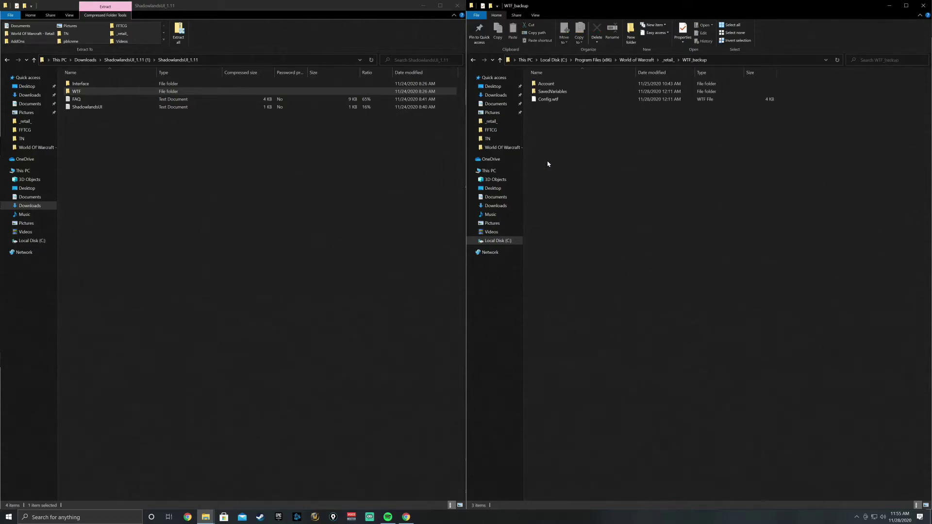
{"action": "double_click", "coordinate": [553, 86]}
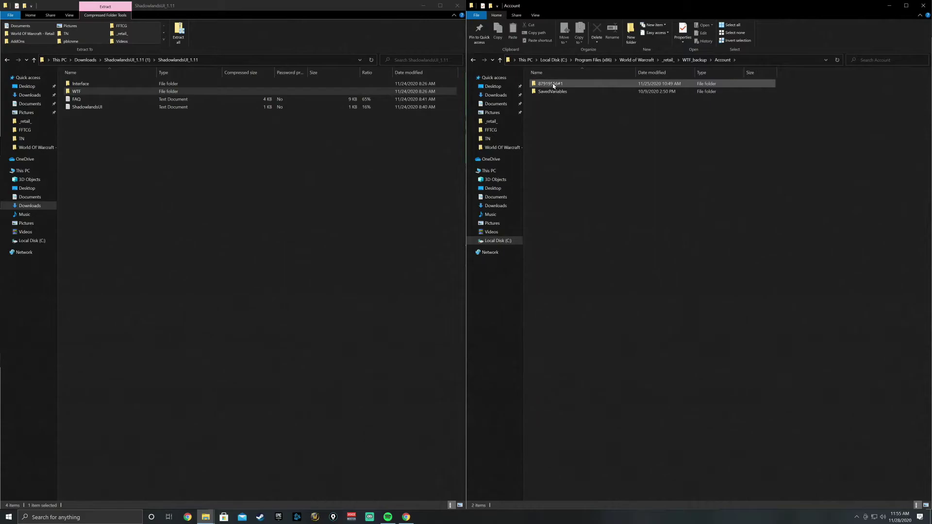
{"action": "double_click", "coordinate": [555, 85]}
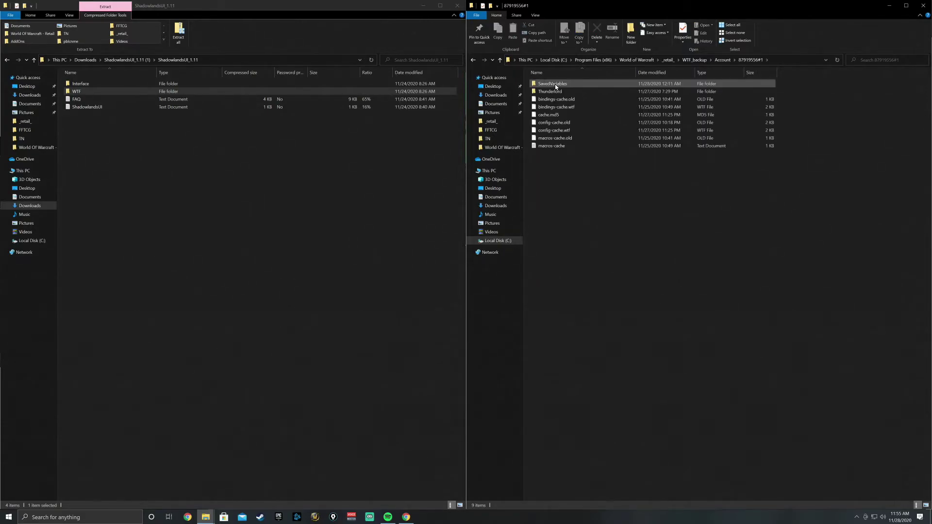
Copy the Thunderlord realm folder's name and return to the _retail_ folder
{"action": "left_click", "coordinate": [552, 93]}
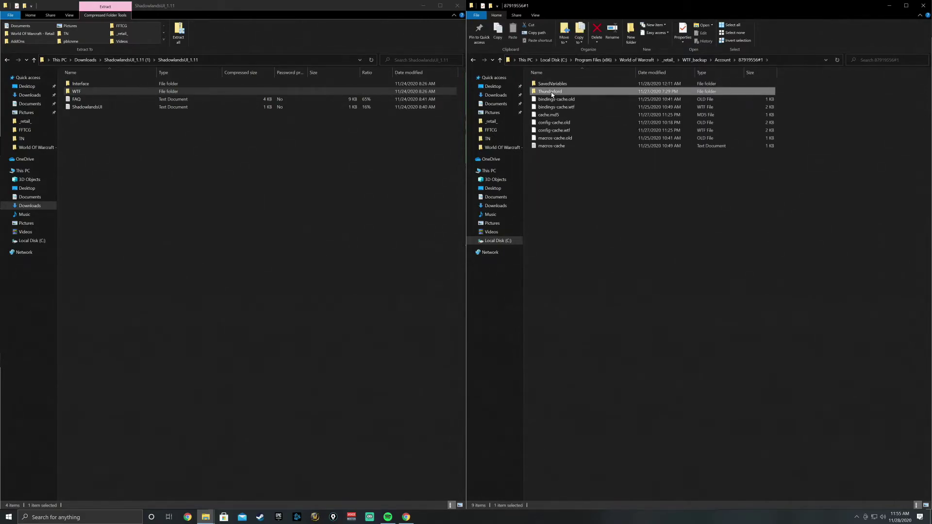
{"action": "left_click", "coordinate": [551, 92]}
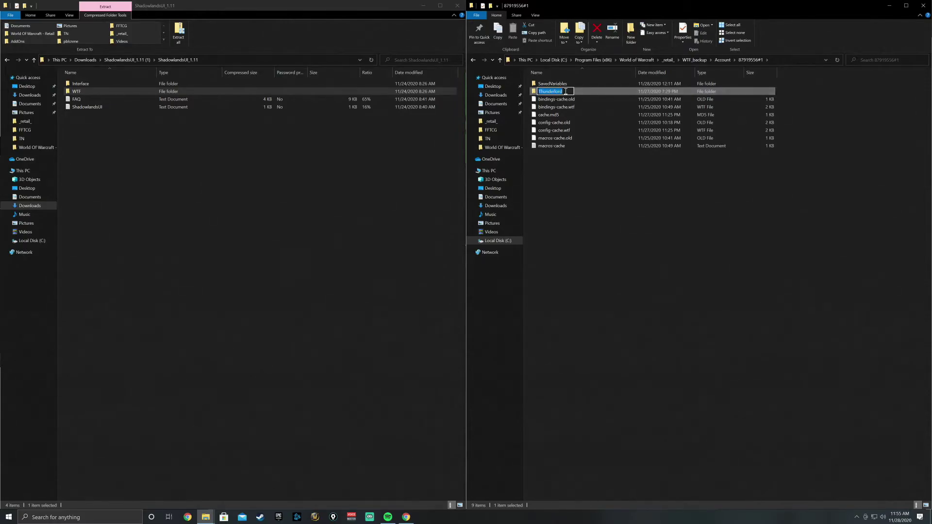
{"action": "right_click", "coordinate": [558, 91]}
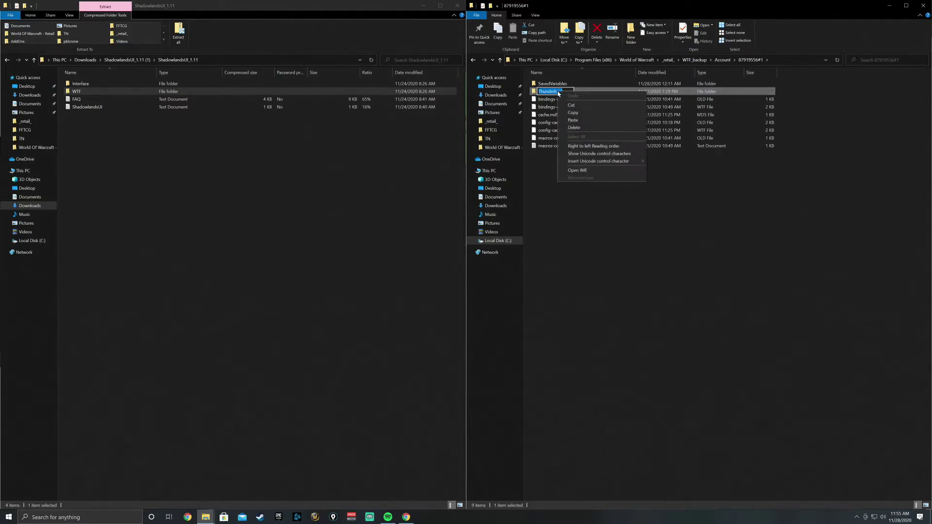
{"action": "left_click", "coordinate": [572, 113]}
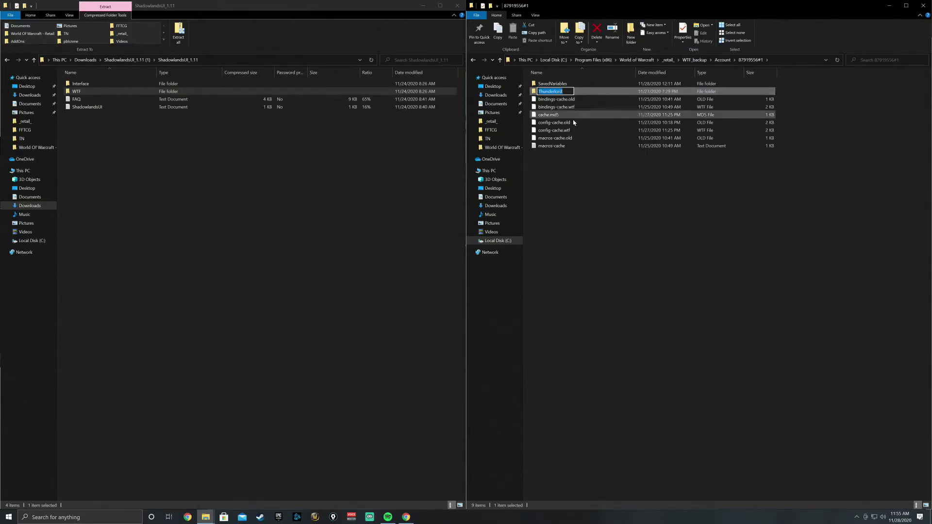
{"action": "left_click", "coordinate": [671, 62]}
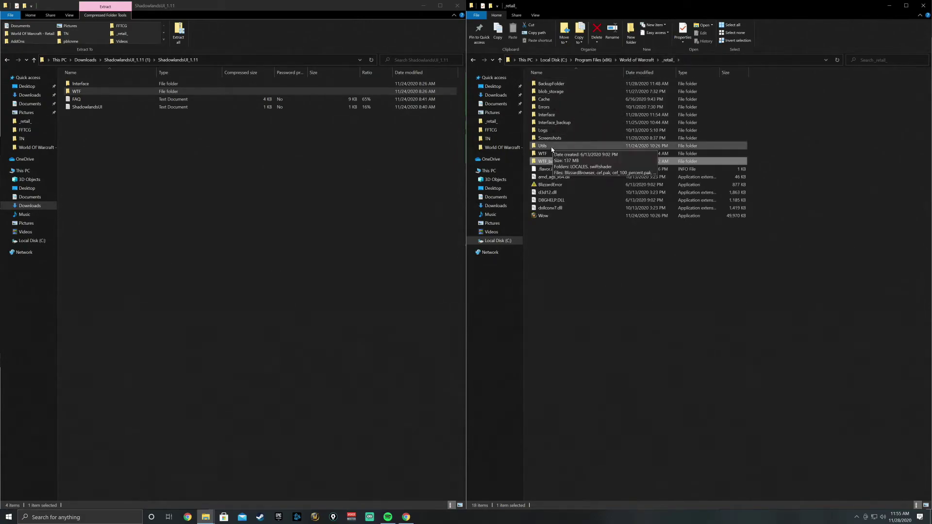
Rename the REALMNAME folder under the new WTF\Account folder to Thunderlord
{"action": "double_click", "coordinate": [548, 152]}
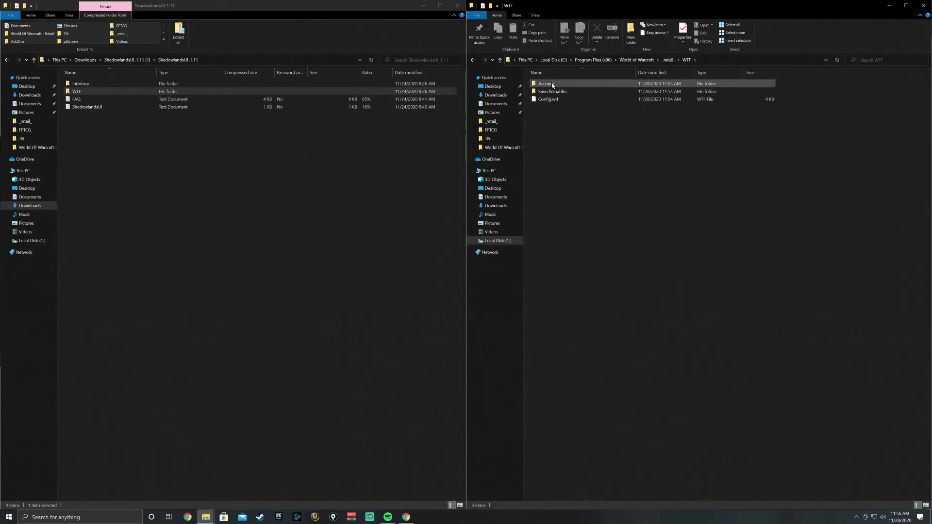
{"action": "double_click", "coordinate": [552, 85]}
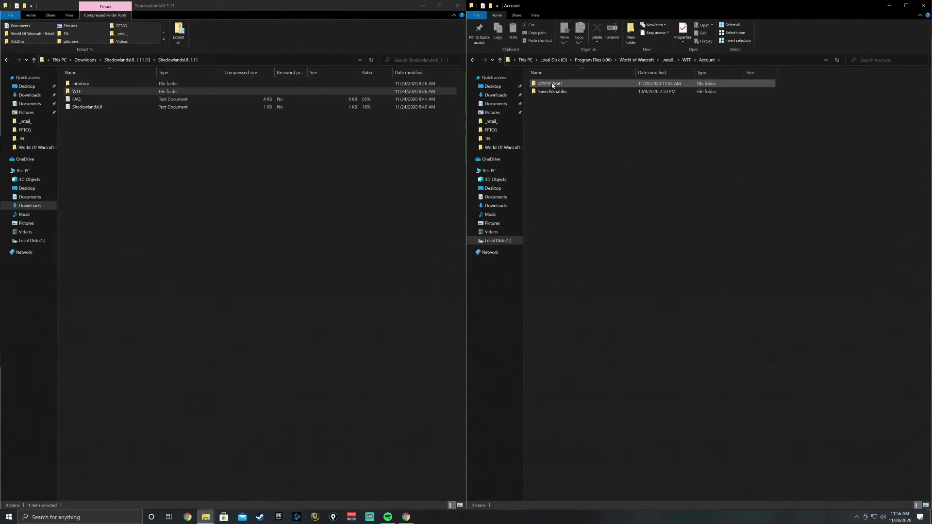
{"action": "double_click", "coordinate": [552, 85]}
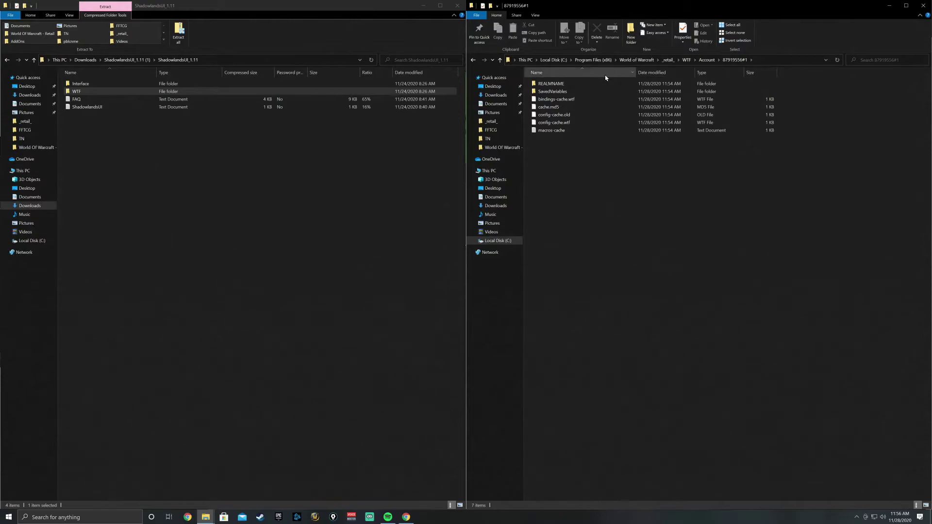
{"action": "left_click", "coordinate": [556, 86]}
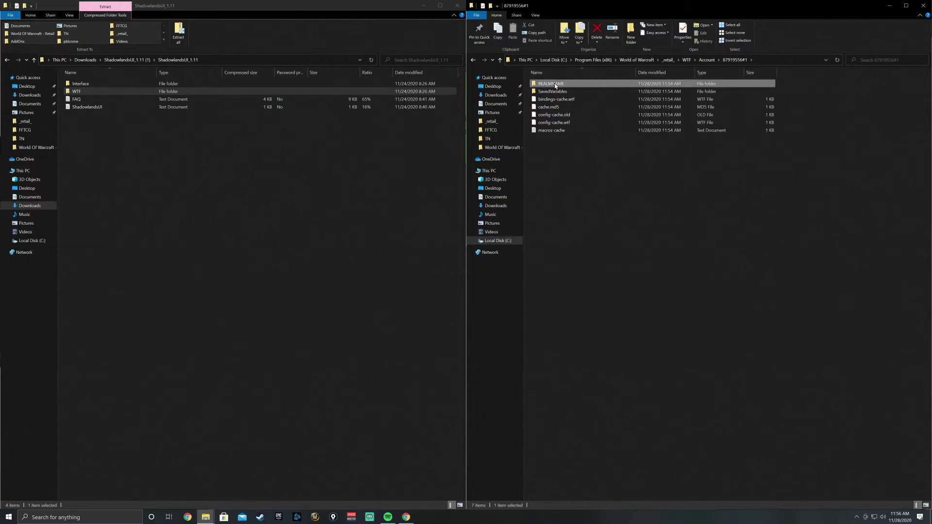
{"action": "left_click", "coordinate": [556, 85]}
{"action": "type", "text": "Thunderlord"}
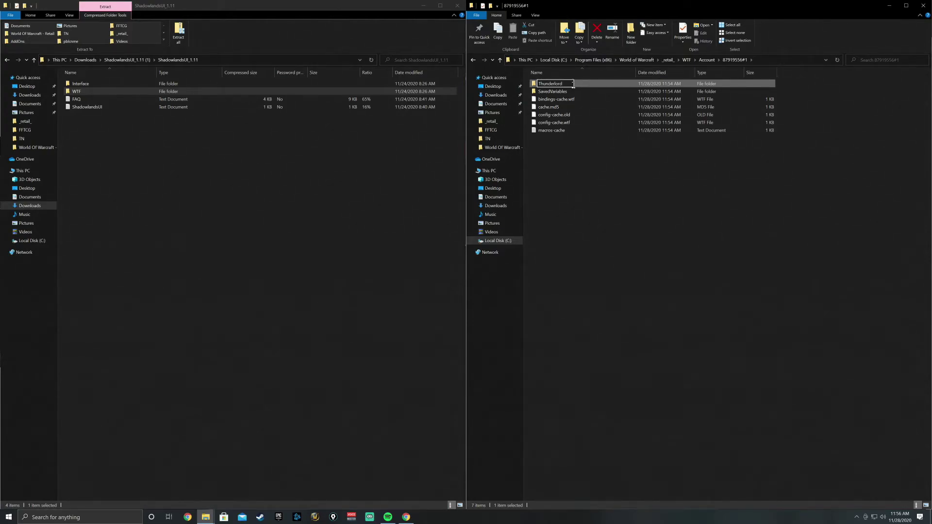
{"action": "left_click", "coordinate": [653, 60]}
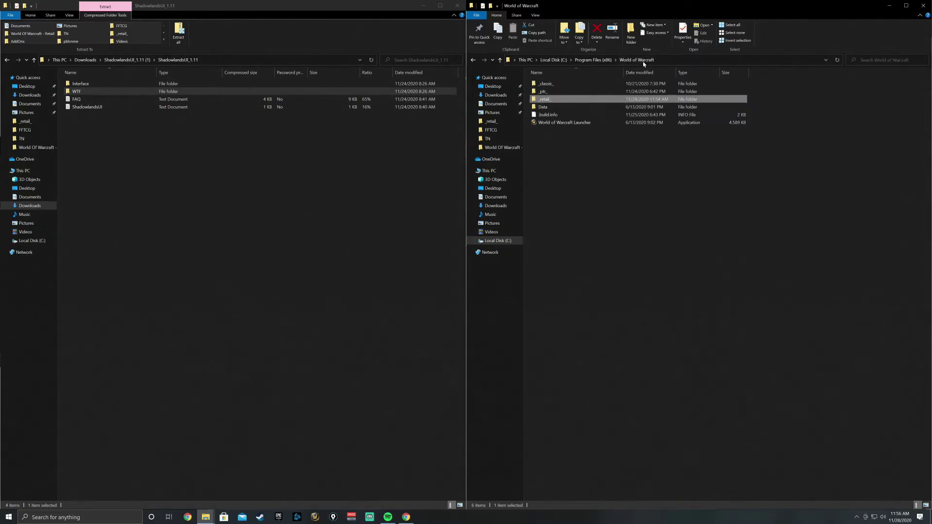
Copy the character folder's name from WTF_backup's Thunderlord realm folder
{"action": "double_click", "coordinate": [544, 99]}
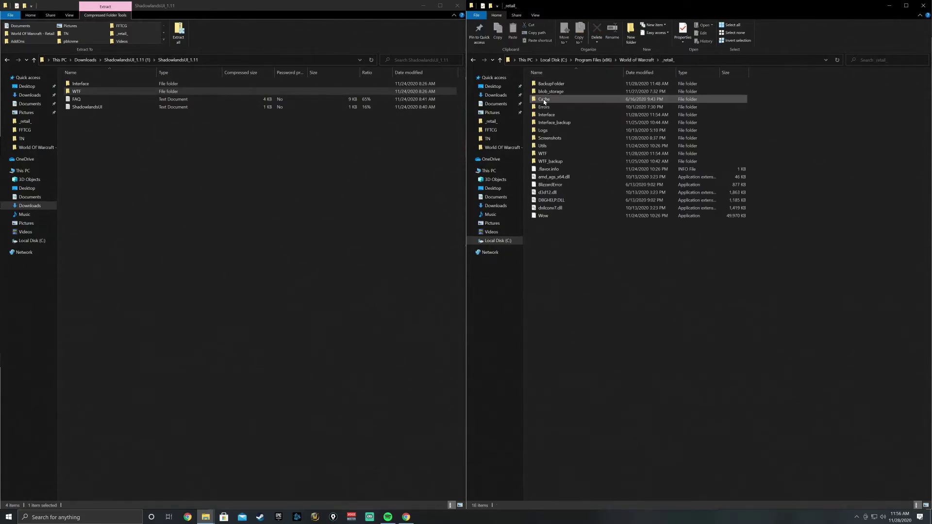
{"action": "double_click", "coordinate": [552, 164]}
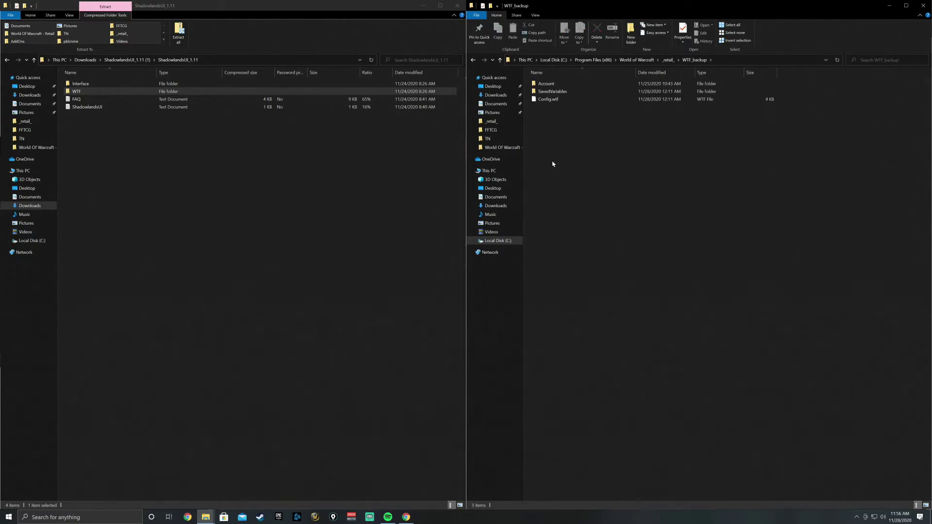
{"action": "double_click", "coordinate": [553, 84]}
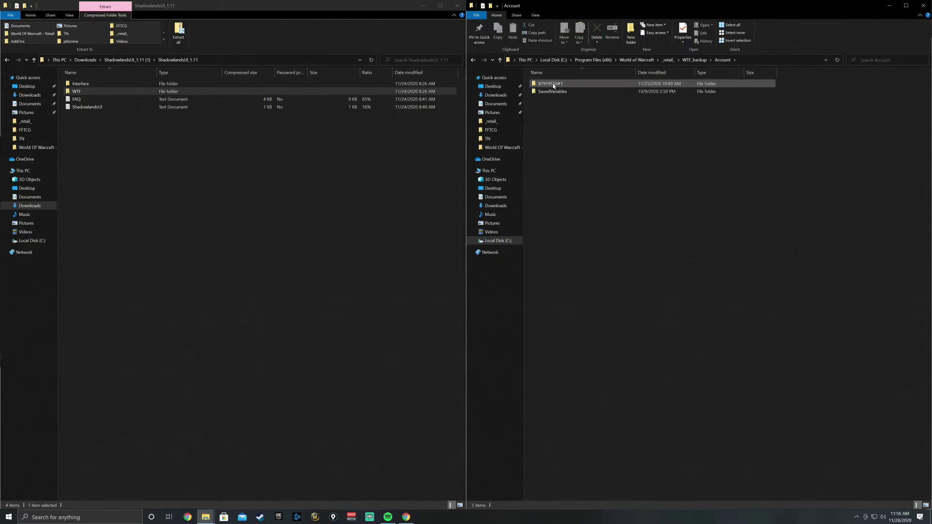
{"action": "double_click", "coordinate": [553, 84]}
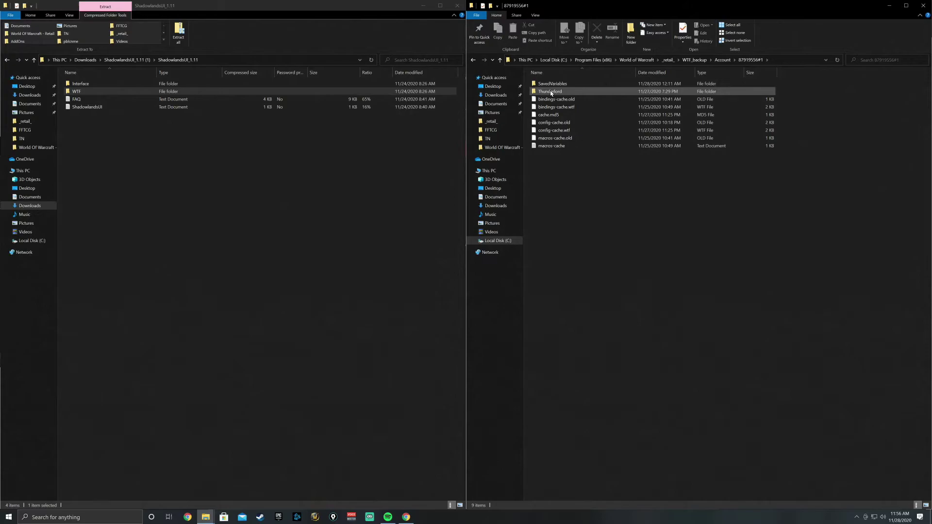
{"action": "double_click", "coordinate": [550, 92]}
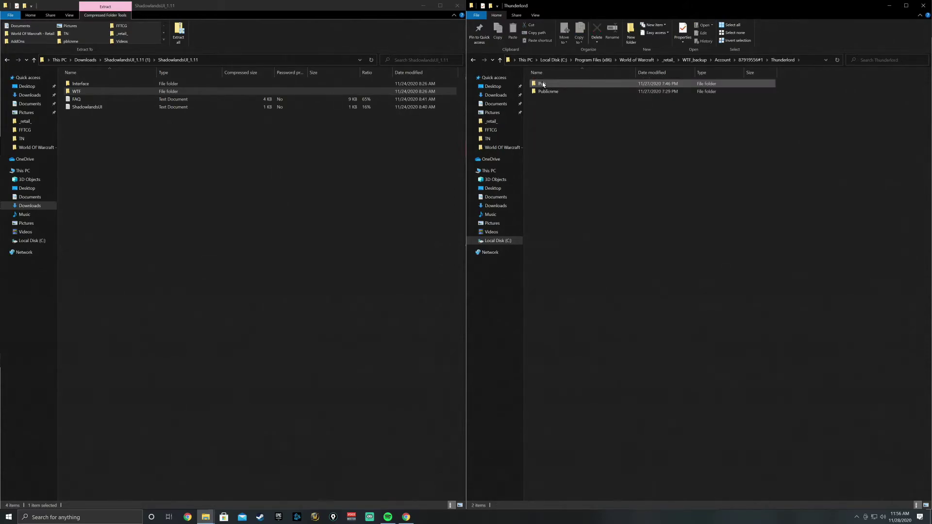
{"action": "left_click", "coordinate": [543, 85]}
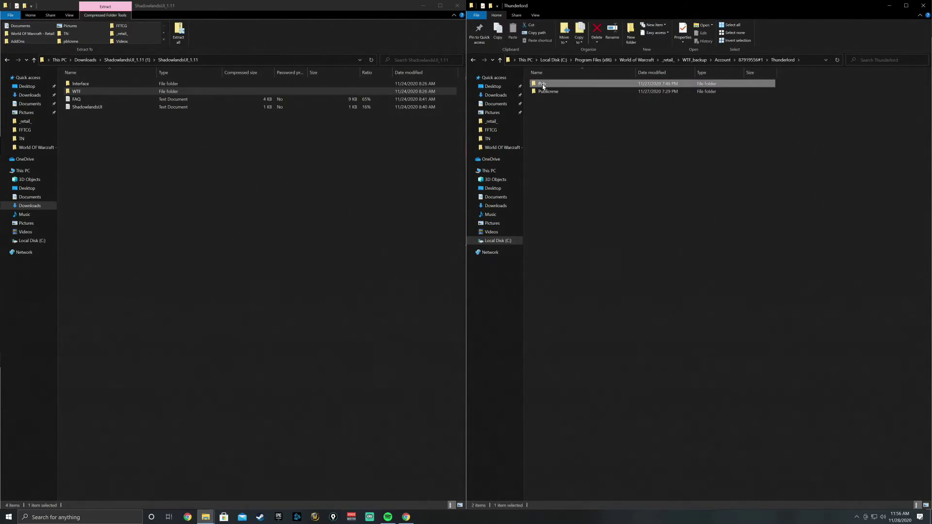
{"action": "left_click", "coordinate": [543, 85]}
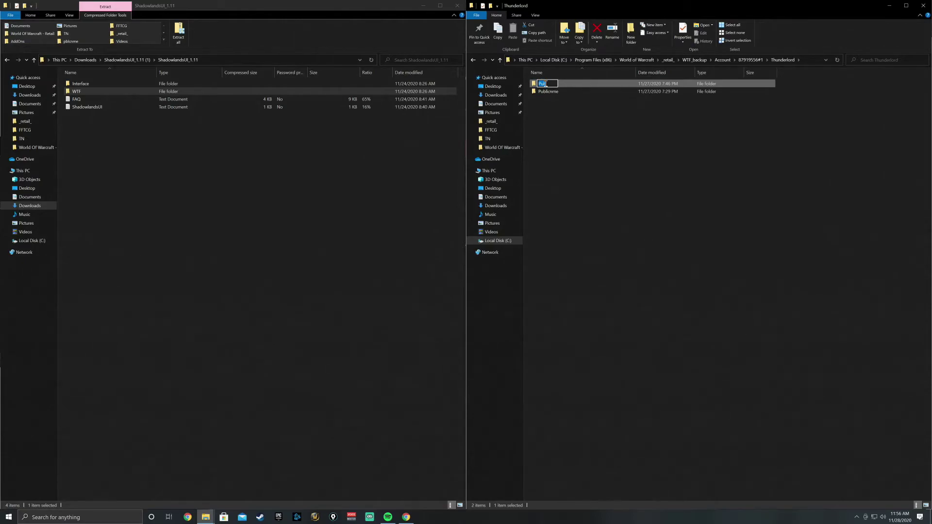
{"action": "right_click", "coordinate": [545, 84]}
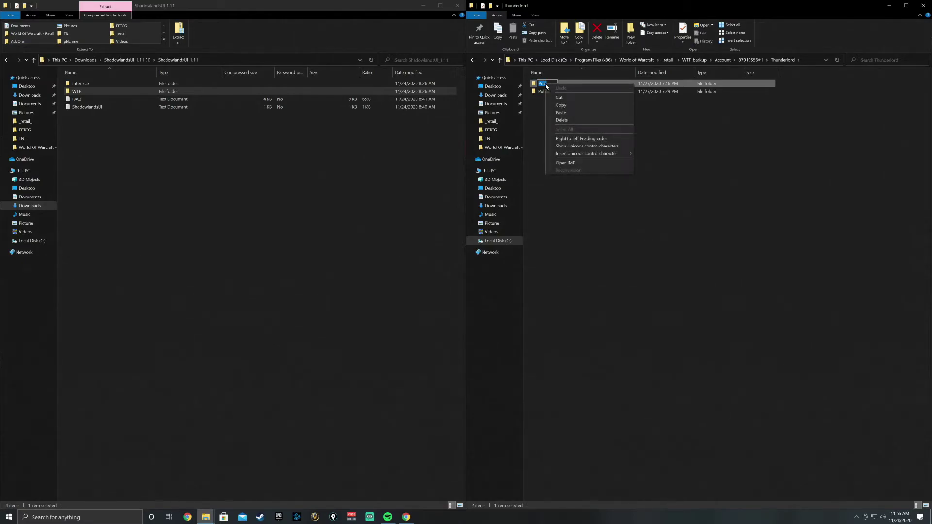
{"action": "left_click", "coordinate": [562, 108]}
Rename CharacterName in the new WTF's Thunderlord folder to the backup's character name
{"action": "left_click", "coordinate": [670, 60]}
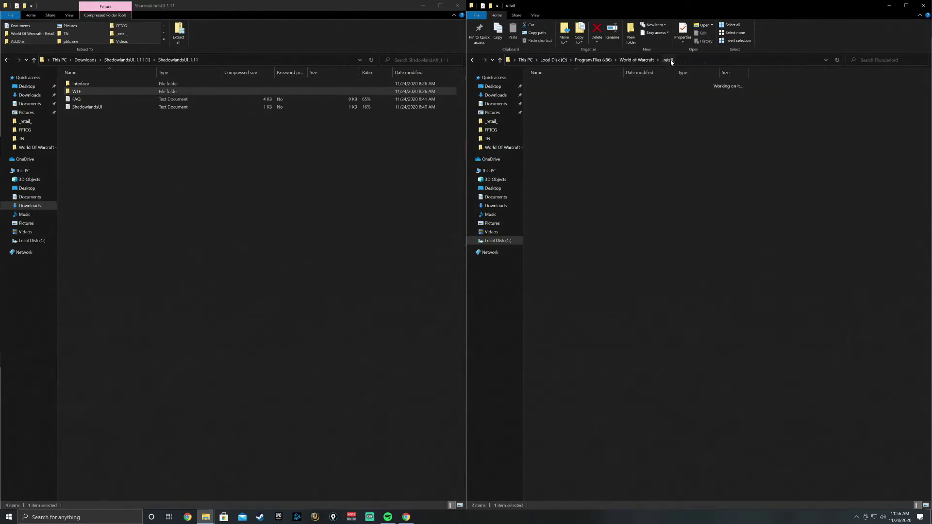
{"action": "double_click", "coordinate": [536, 153]}
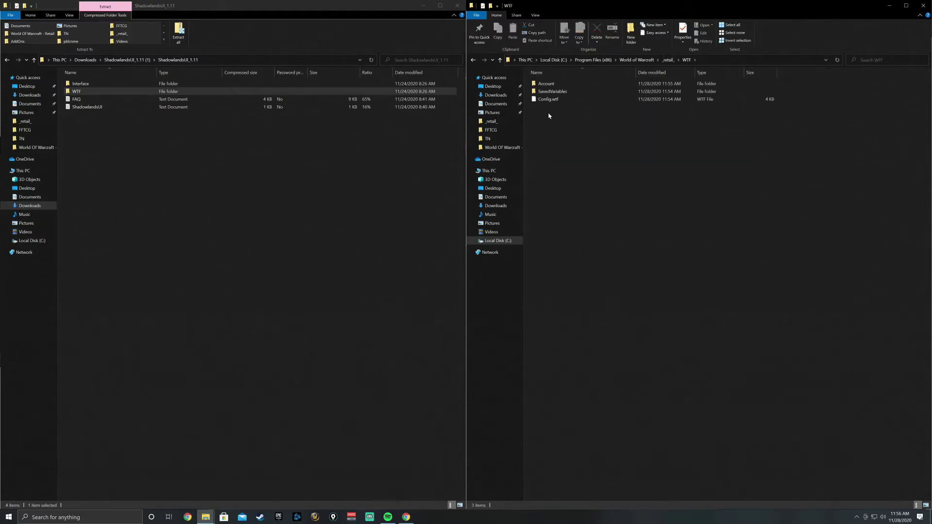
{"action": "double_click", "coordinate": [548, 84]}
{"action": "double_click", "coordinate": [551, 85]}
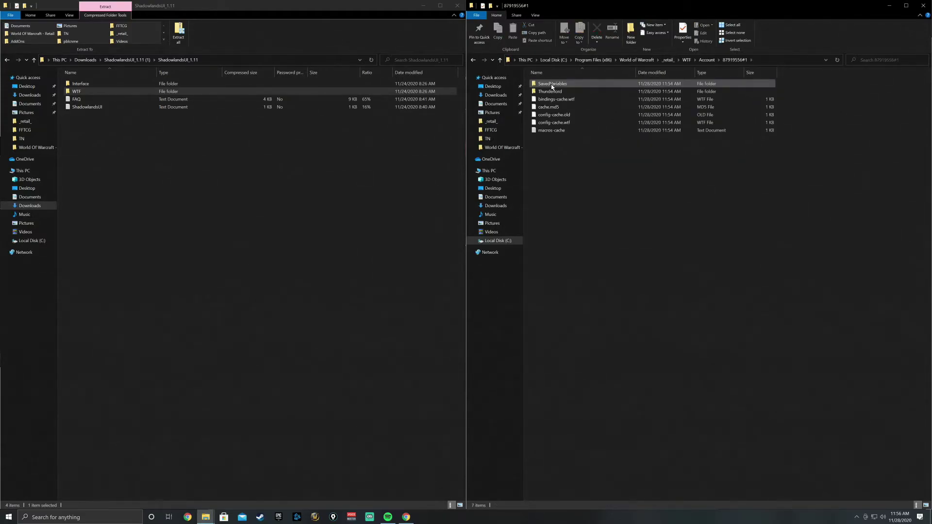
{"action": "double_click", "coordinate": [550, 91]}
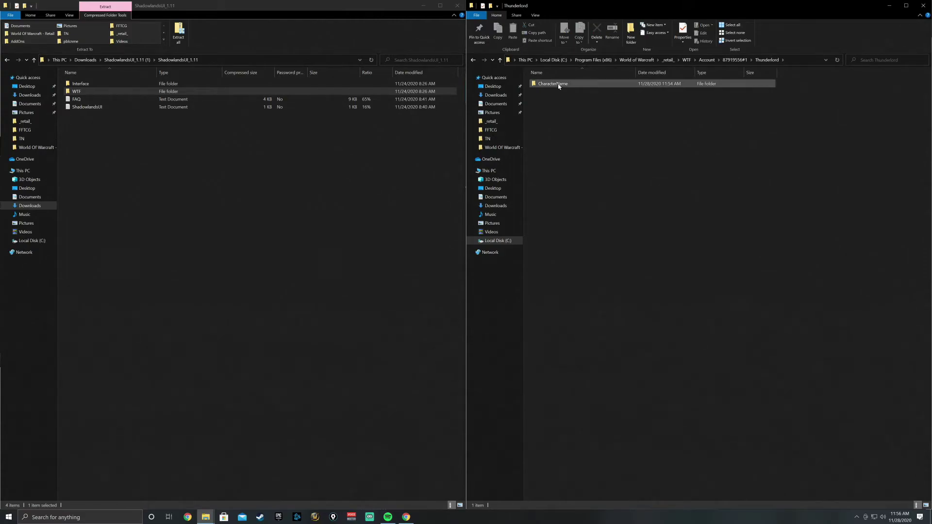
{"action": "left_click", "coordinate": [561, 85]}
{"action": "left_click", "coordinate": [561, 84]}
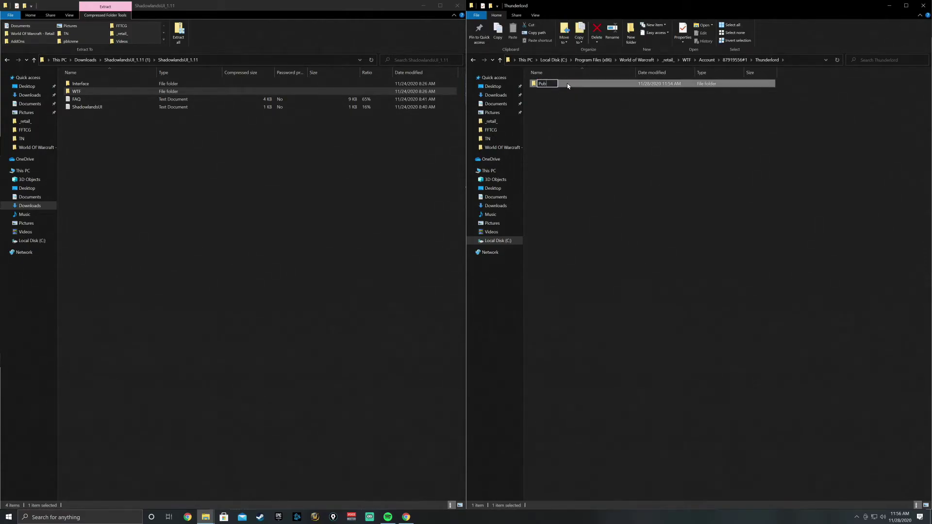
{"action": "type", "text": "Pub"}
{"action": "left_click", "coordinate": [557, 111]}
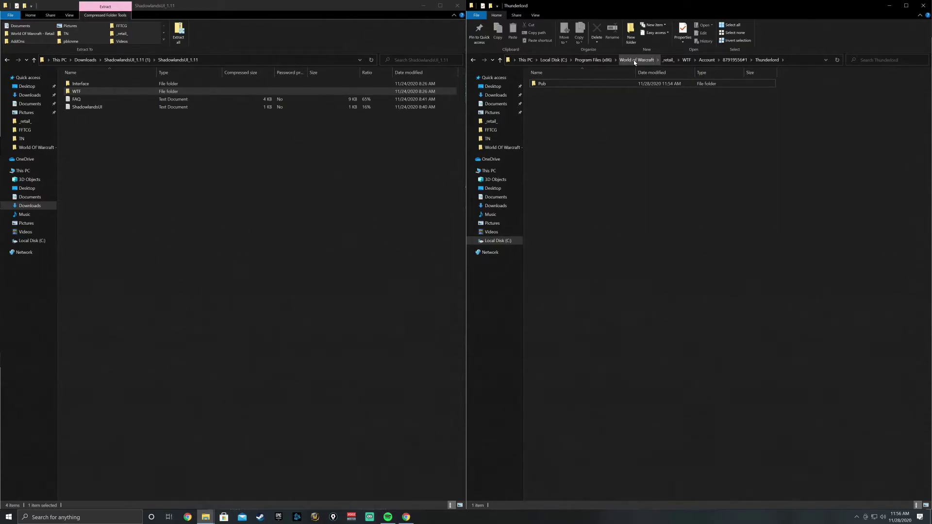
Browse to _retail_\Interface\AddOns and review the 34 installed addon folders
{"action": "left_click", "coordinate": [668, 59]}
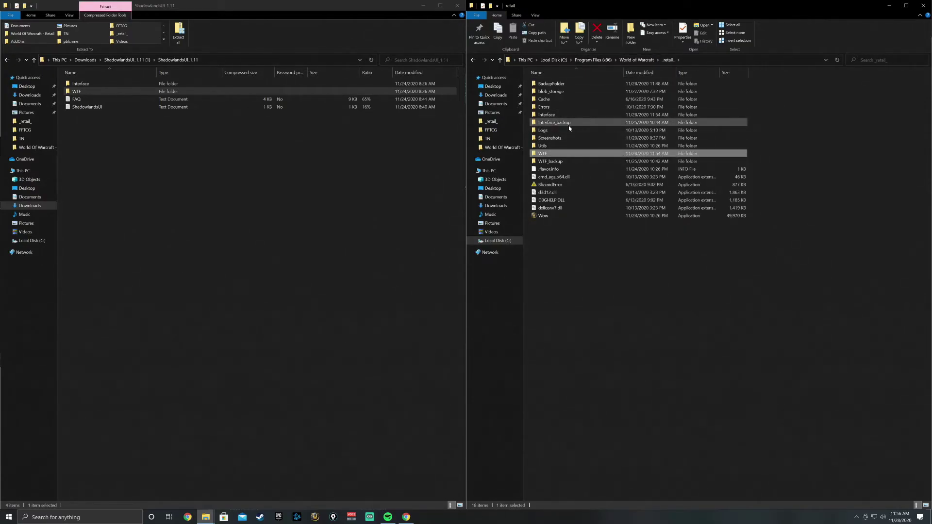
{"action": "double_click", "coordinate": [546, 115]}
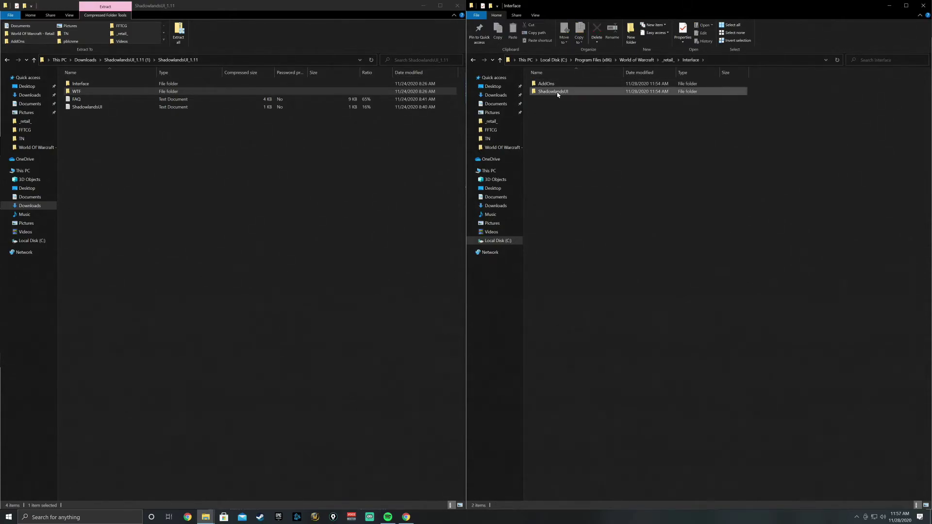
{"action": "double_click", "coordinate": [557, 84]}
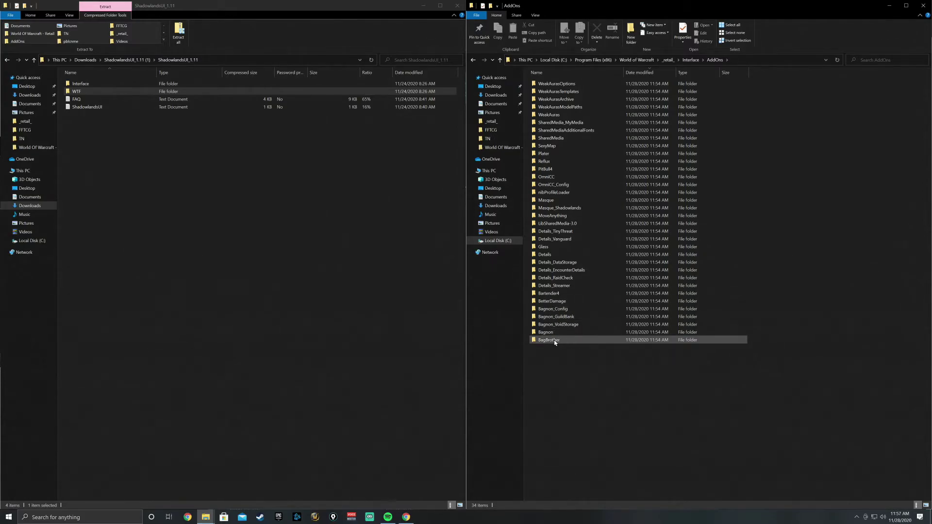
{"action": "mouse_move", "coordinate": [570, 338]}
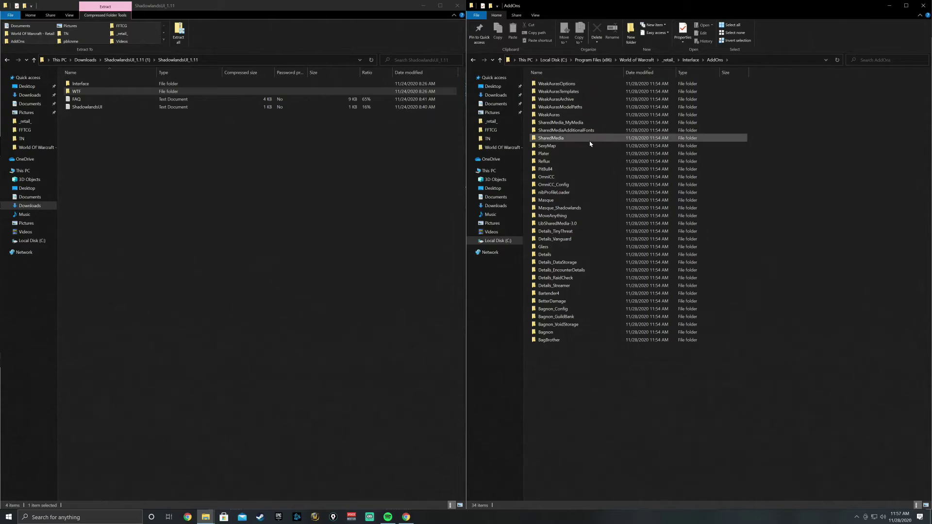
{"action": "mouse_move", "coordinate": [561, 283]}
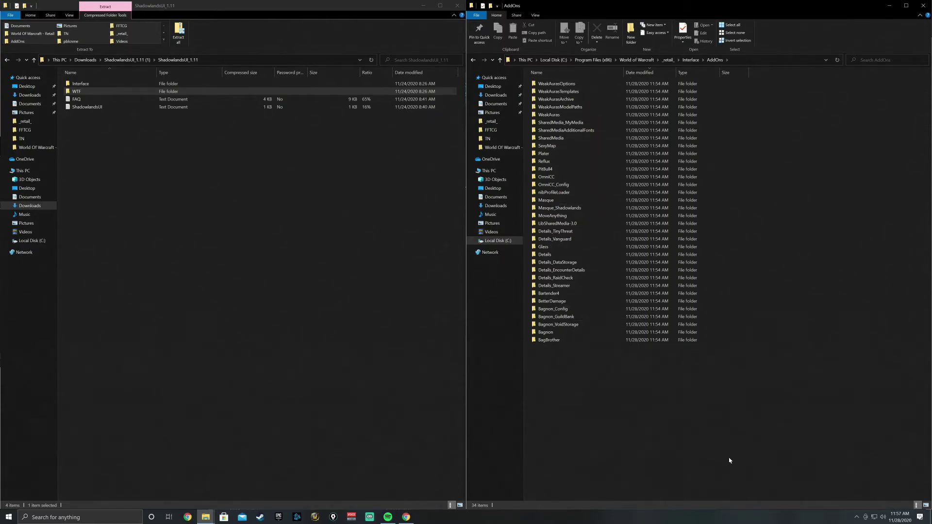
{"action": "left_click", "coordinate": [856, 516]}
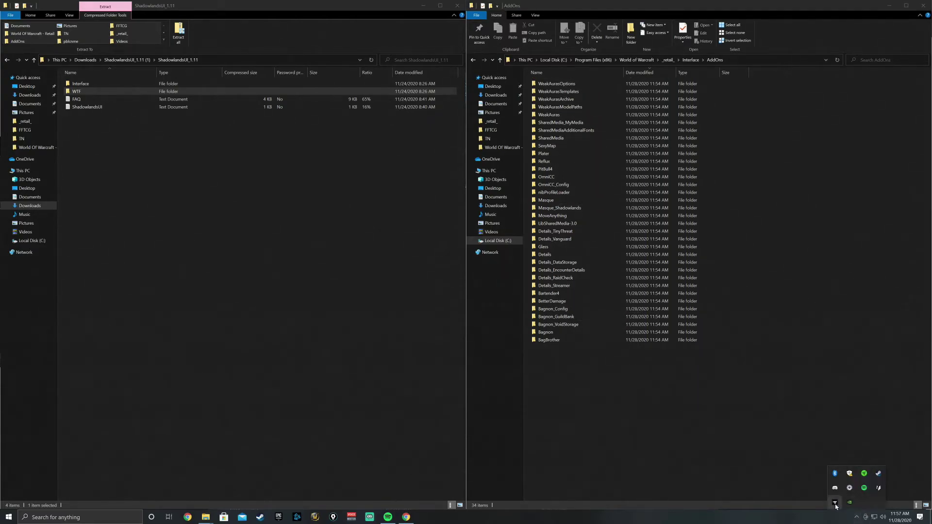
Launch CurseForge from the tray, skip the Twitch login, refresh the addon list, then minimize it
{"action": "left_click", "coordinate": [835, 504]}
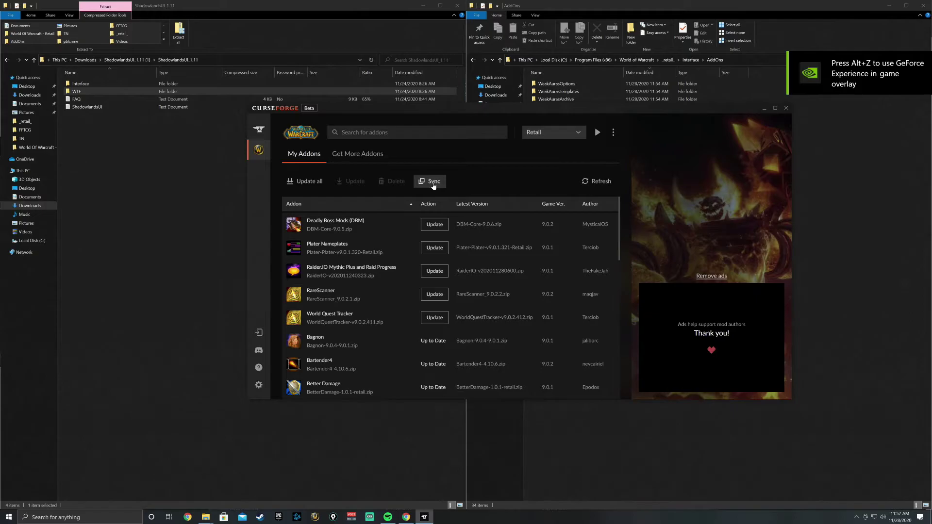
{"action": "left_click", "coordinate": [433, 184]}
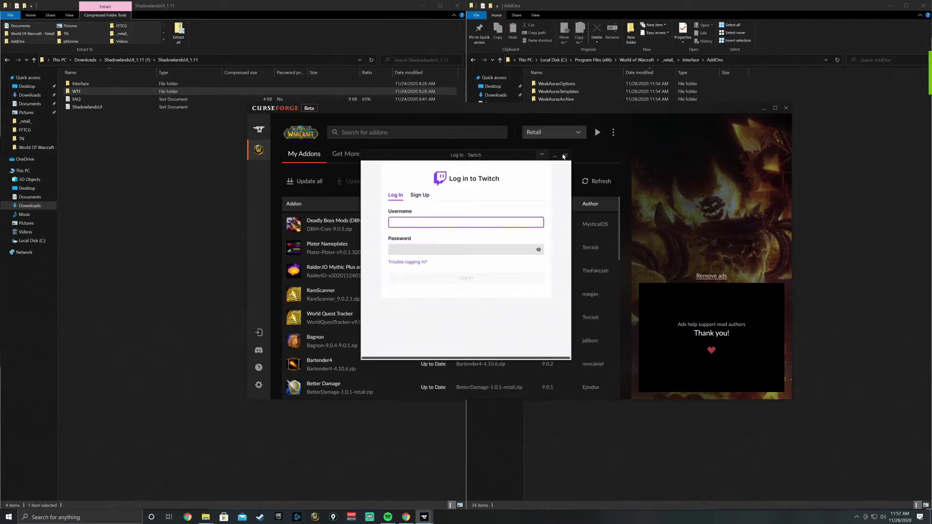
{"action": "left_click", "coordinate": [563, 157]}
{"action": "left_click", "coordinate": [587, 181]}
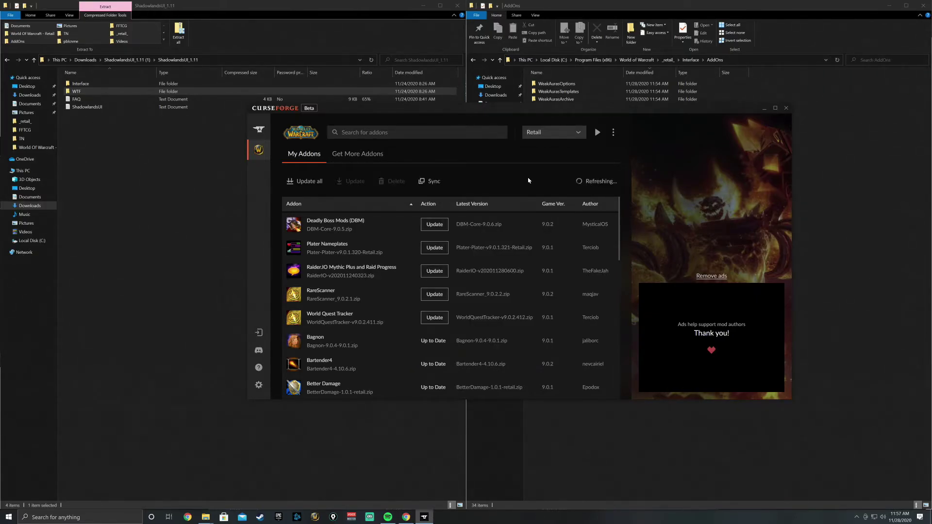
{"action": "scroll", "coordinate": [463, 273], "scroll_direction": "down", "scroll_amount": 1}
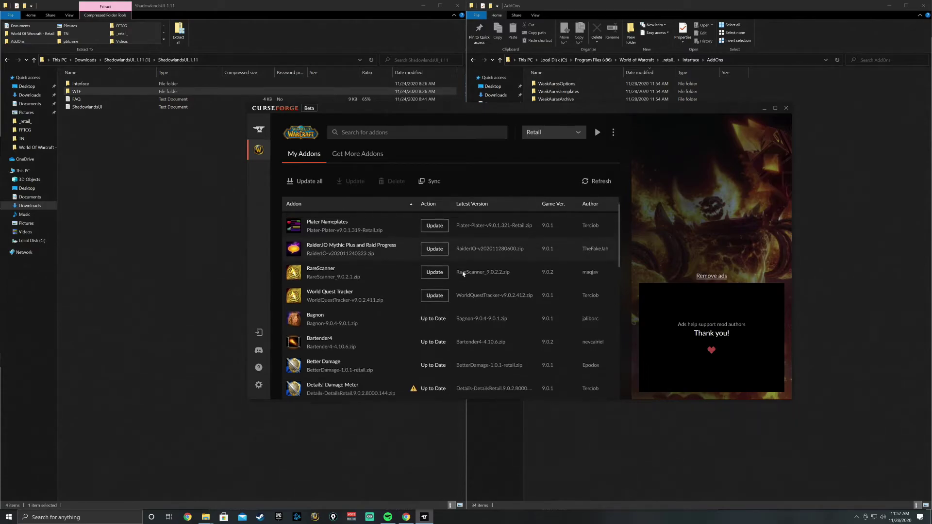
{"action": "scroll", "coordinate": [403, 272], "scroll_direction": "up", "scroll_amount": 1}
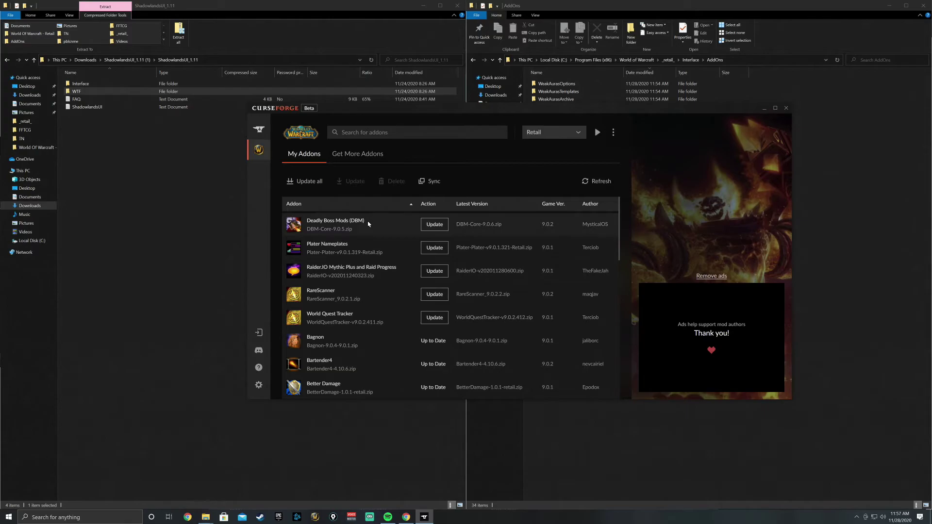
{"action": "left_click", "coordinate": [764, 107]}
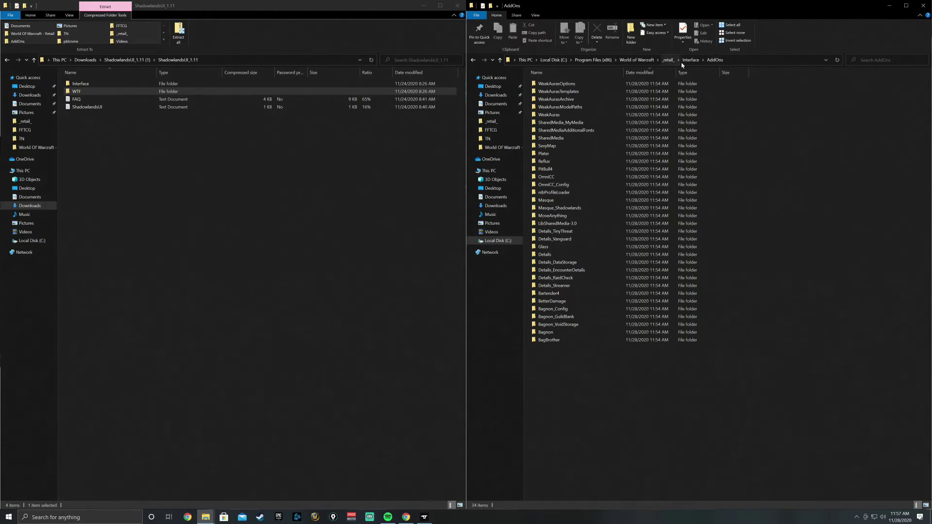
Return to _retail_, close both Explorer windows and minimize the browser
{"action": "left_click", "coordinate": [669, 60]}
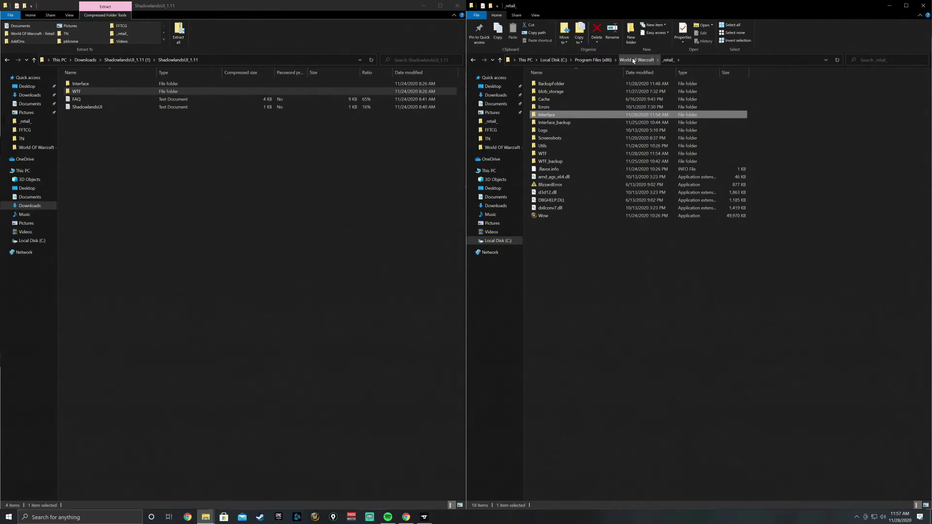
{"action": "left_click", "coordinate": [923, 5]}
{"action": "left_click", "coordinate": [457, 5]}
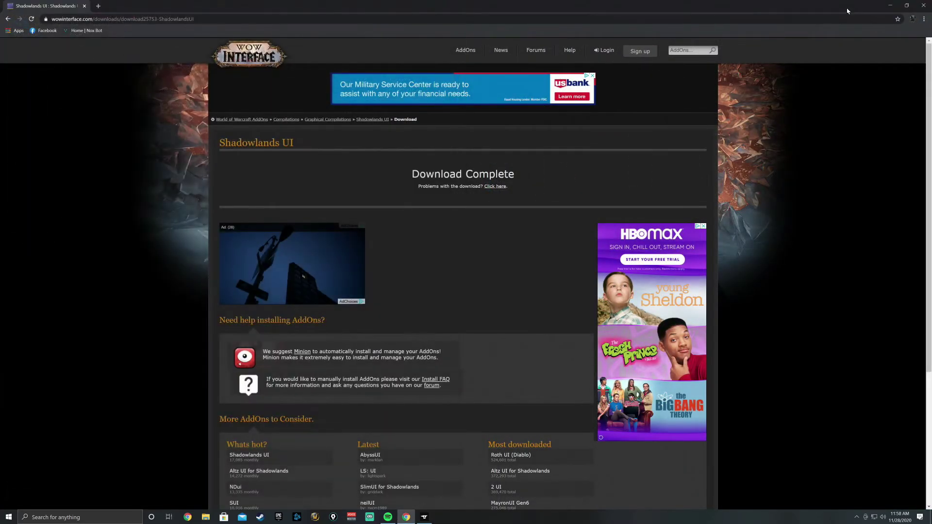
{"action": "left_click", "coordinate": [889, 6]}
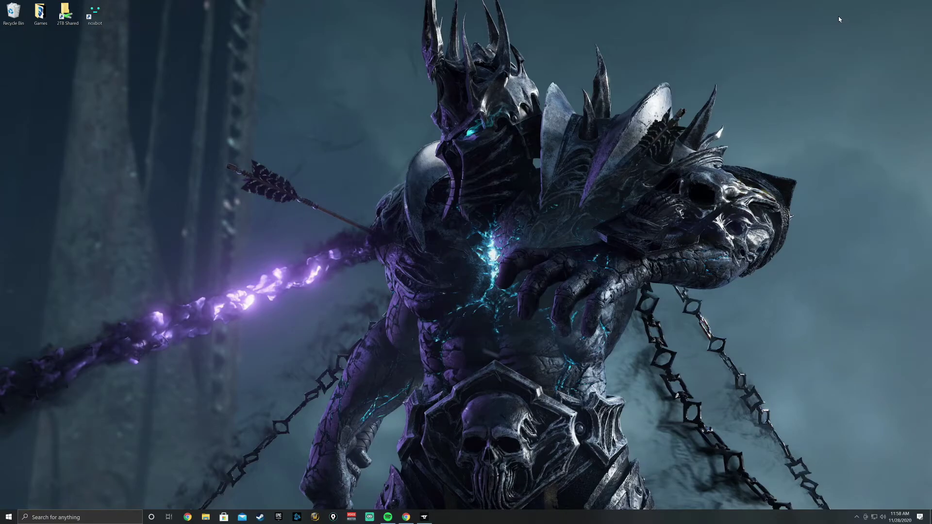
Select the level 50 Paladin at character select and enter the world
{"action": "left_click", "coordinate": [855, 516]}
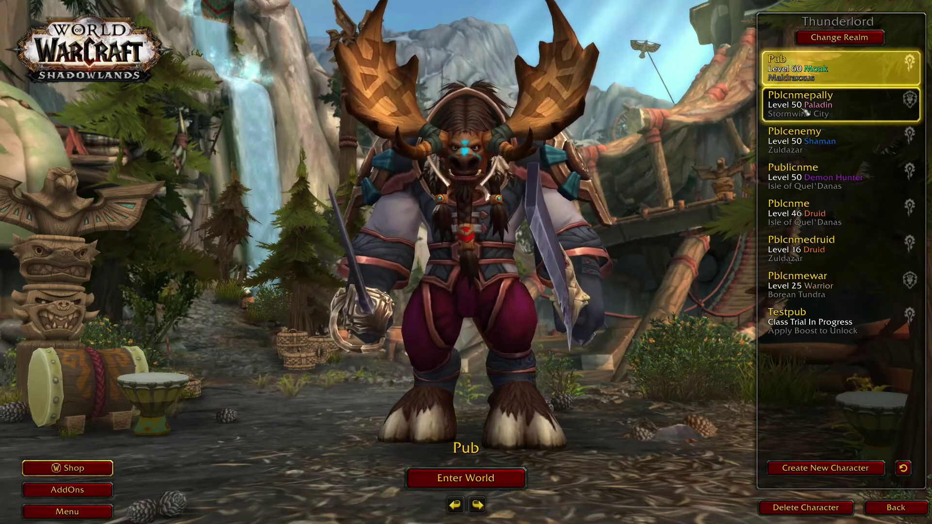
{"action": "left_click", "coordinate": [805, 113]}
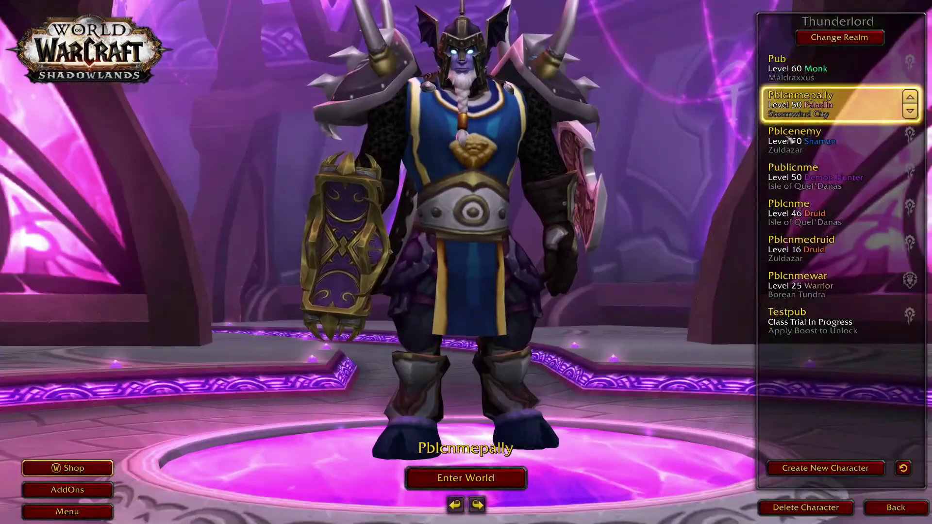
{"action": "left_click", "coordinate": [491, 477]}
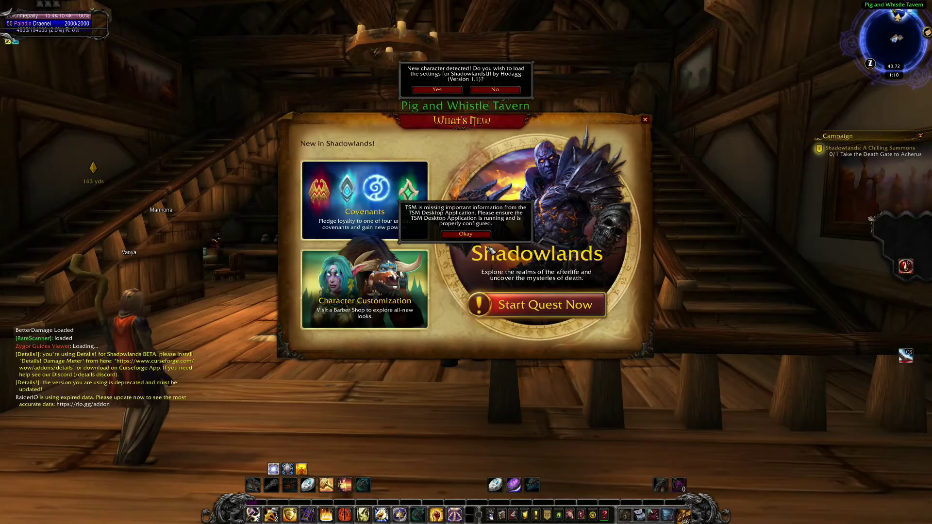
Dismiss the TSM warning and What's New, then accept the ShadowlandsUI new-character settings
{"action": "left_click", "coordinate": [464, 234]}
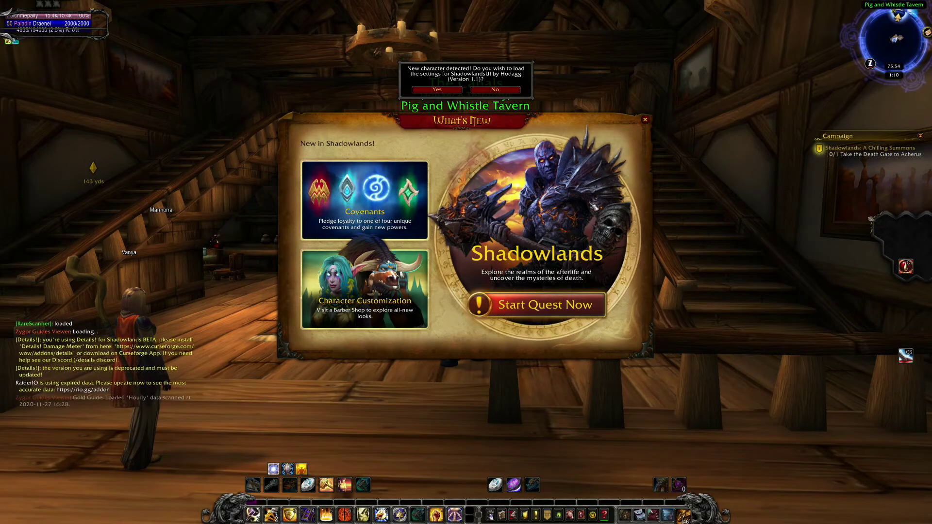
{"action": "left_click", "coordinate": [645, 120]}
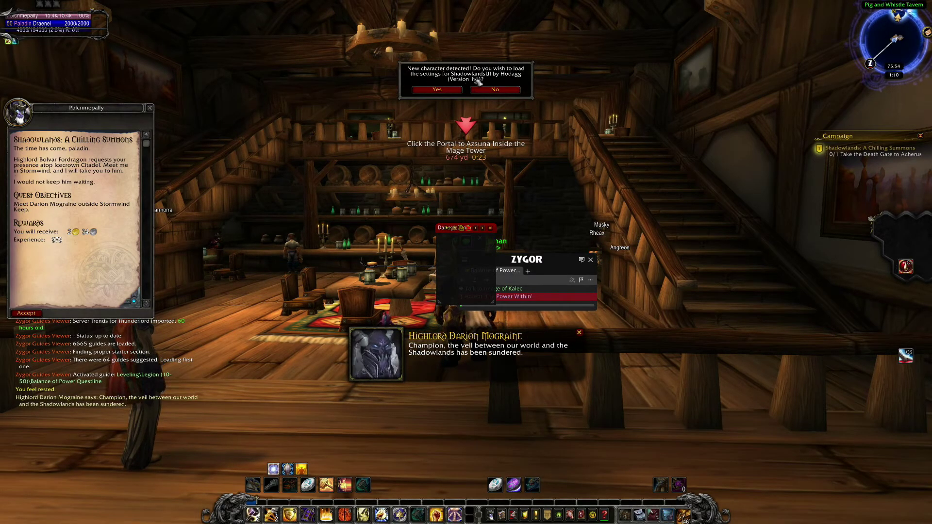
{"action": "left_click", "coordinate": [437, 90]}
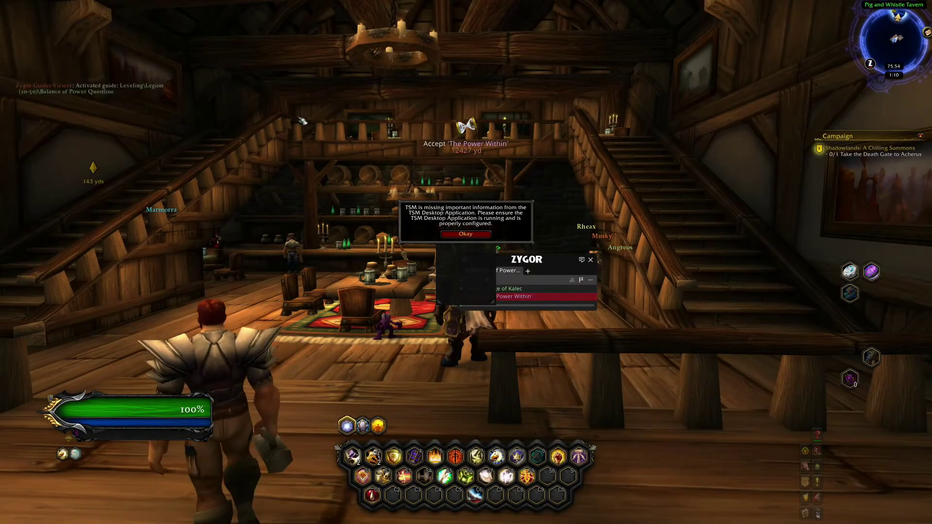
Unlock the General chat window, move it top-left, relock it, and nudge the health bar up
{"action": "left_click", "coordinate": [465, 234]}
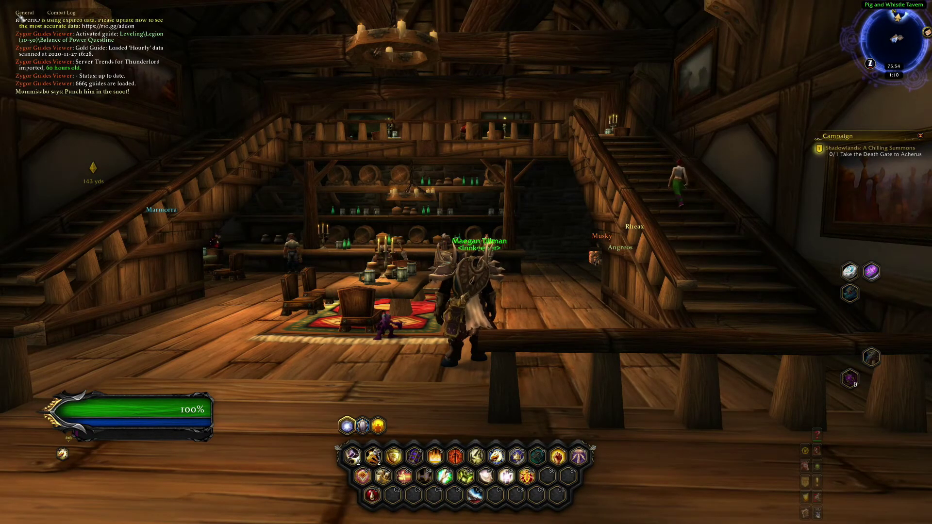
{"action": "right_click", "coordinate": [25, 14]}
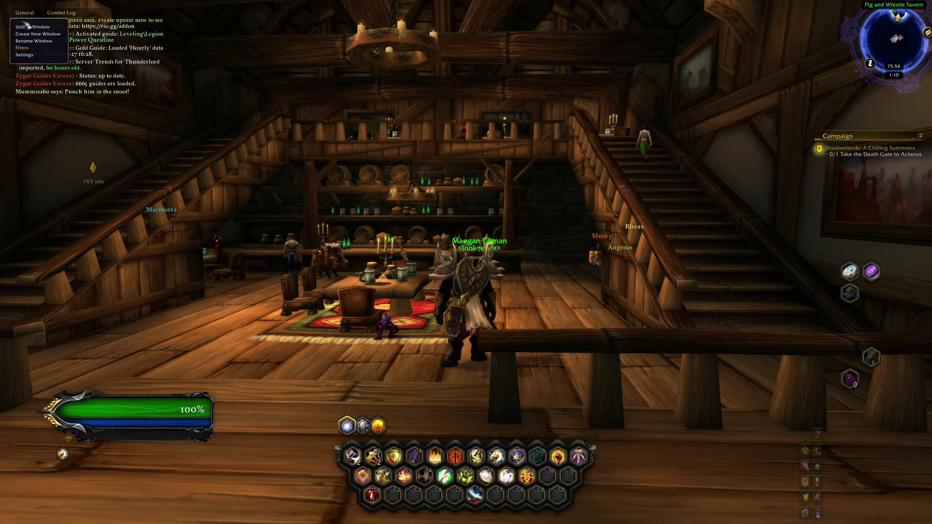
{"action": "left_click", "coordinate": [30, 27]}
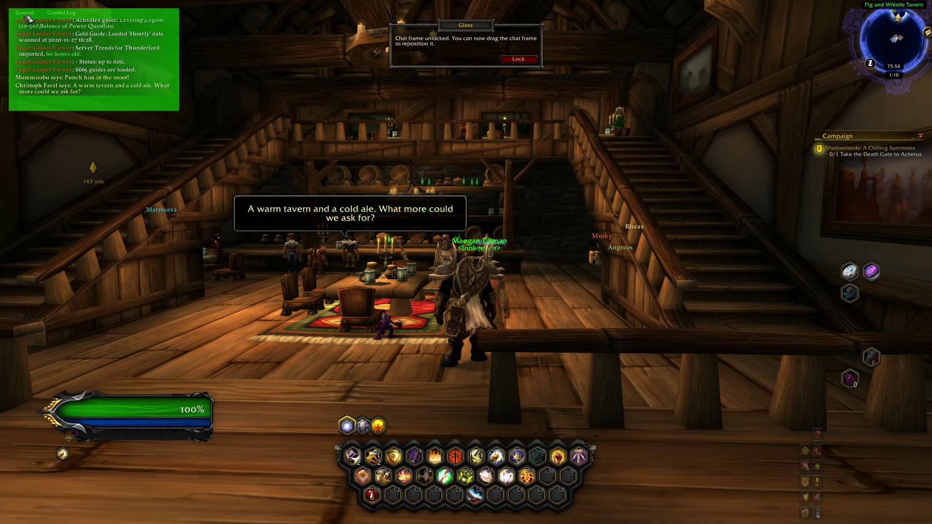
{"action": "mouse_move", "coordinate": [28, 15]}
{"action": "left_mouse_down"}
{"action": "mouse_move", "coordinate": [45, 56]}
{"action": "mouse_move", "coordinate": [162, 112]}
{"action": "mouse_move", "coordinate": [182, 91]}
{"action": "mouse_move", "coordinate": [126, 113]}
{"action": "mouse_move", "coordinate": [178, 81]}
{"action": "mouse_move", "coordinate": [51, 28]}
{"action": "left_mouse_up"}
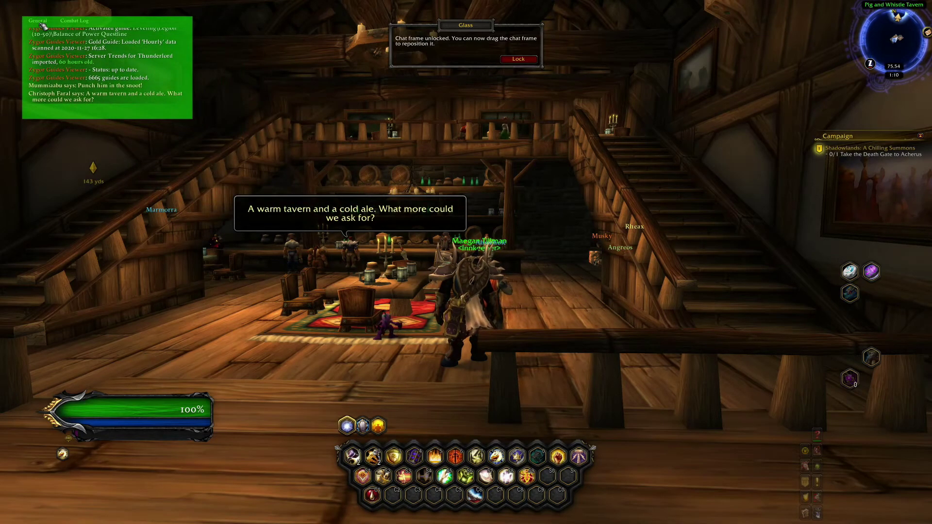
{"action": "left_click", "coordinate": [515, 59]}
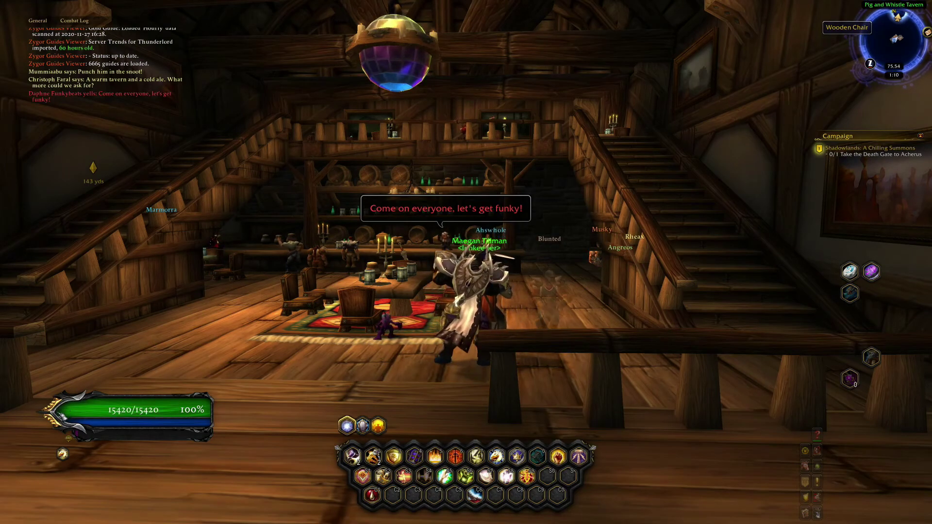
{"action": "mouse_move", "coordinate": [145, 410]}
{"action": "left_mouse_down"}
{"action": "mouse_move", "coordinate": [180, 342]}
{"action": "mouse_move", "coordinate": [205, 217]}
{"action": "mouse_move", "coordinate": [258, 99]}
{"action": "mouse_move", "coordinate": [174, 234]}
{"action": "mouse_move", "coordinate": [150, 309]}
{"action": "mouse_move", "coordinate": [234, 198]}
{"action": "mouse_move", "coordinate": [261, 194]}
{"action": "mouse_move", "coordinate": [167, 254]}
{"action": "mouse_move", "coordinate": [206, 244]}
{"action": "mouse_move", "coordinate": [265, 143]}
{"action": "mouse_move", "coordinate": [206, 240]}
{"action": "mouse_move", "coordinate": [153, 393]}
{"action": "left_mouse_up"}
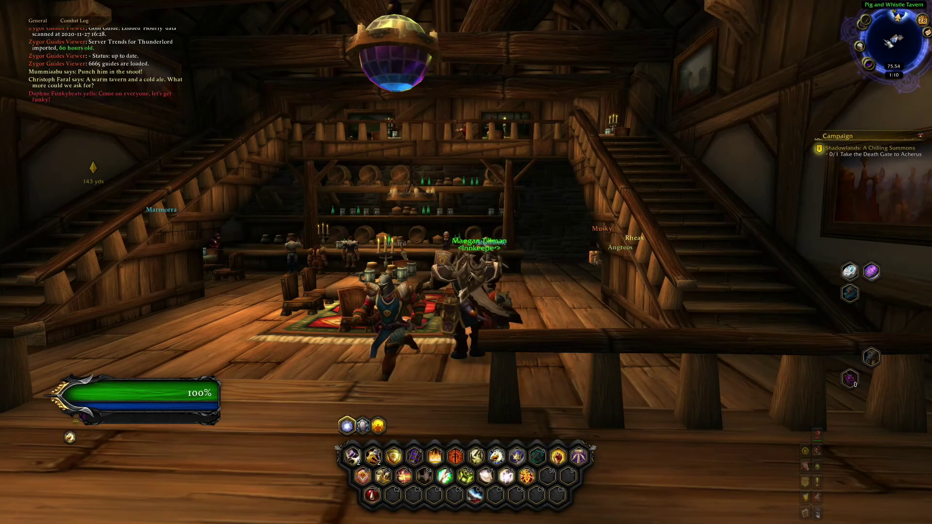
Open SexyMap options from the minimap and accept the global profile with a reload
{"action": "right_click", "coordinate": [888, 51]}
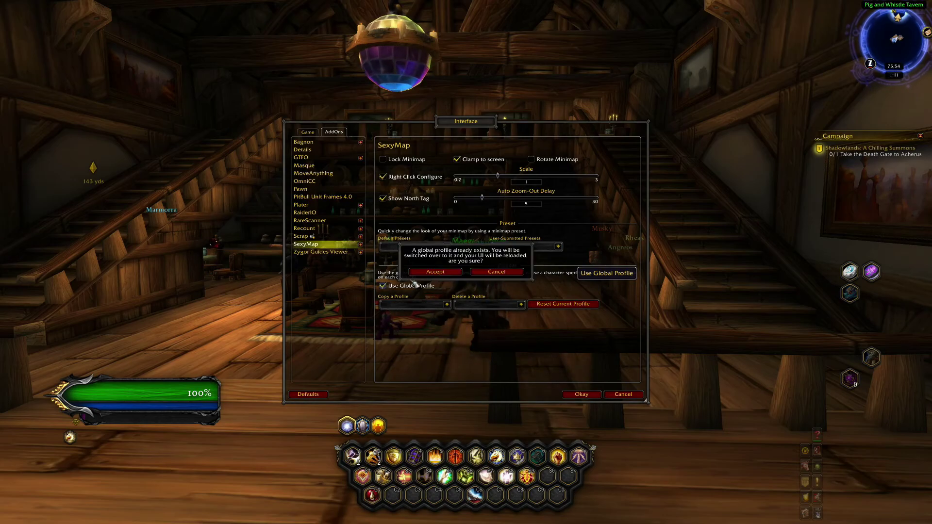
{"action": "left_click", "coordinate": [435, 272]}
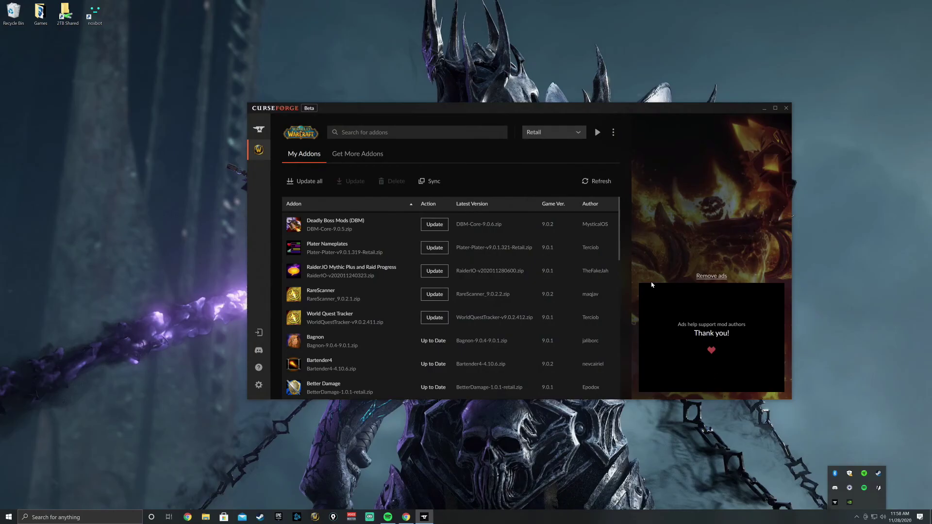
Dismiss the hidden tray icons popup and minimize the CurseForge window to reveal the desktop
{"action": "left_click", "coordinate": [531, 177]}
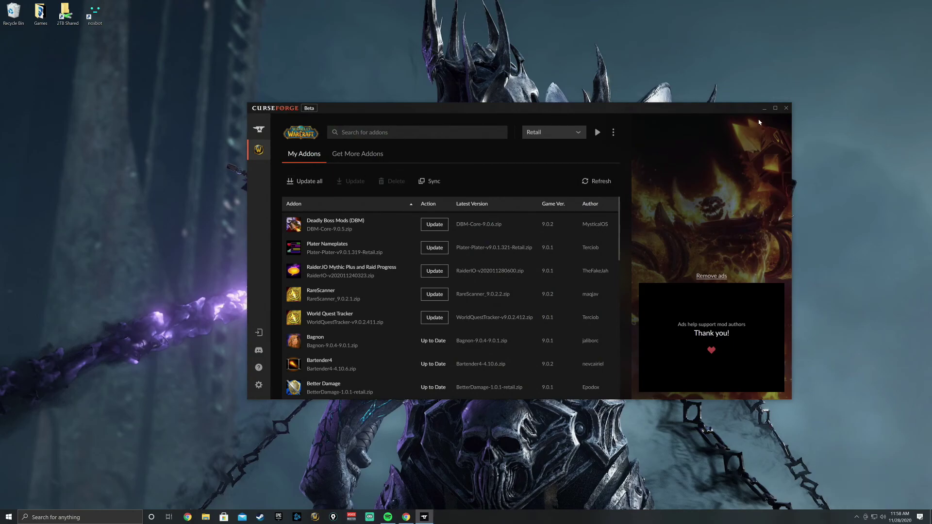
{"action": "left_click", "coordinate": [764, 108]}
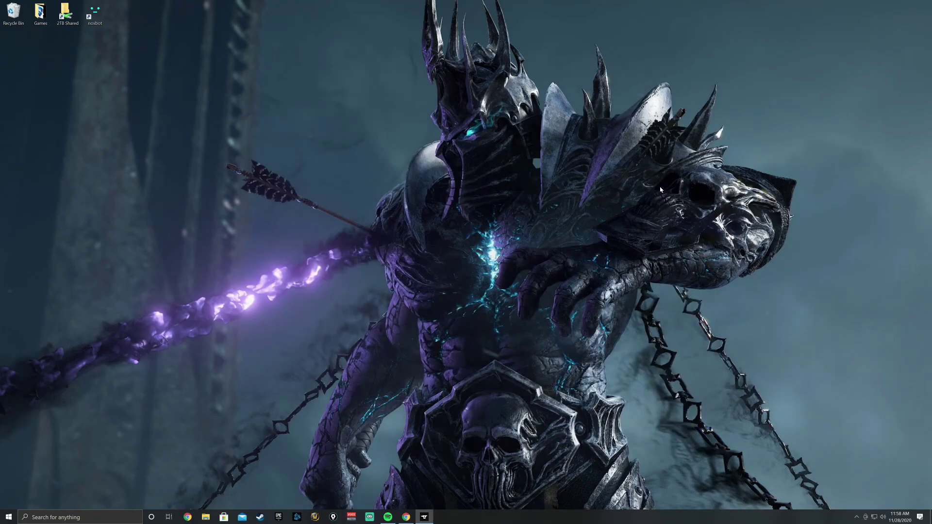